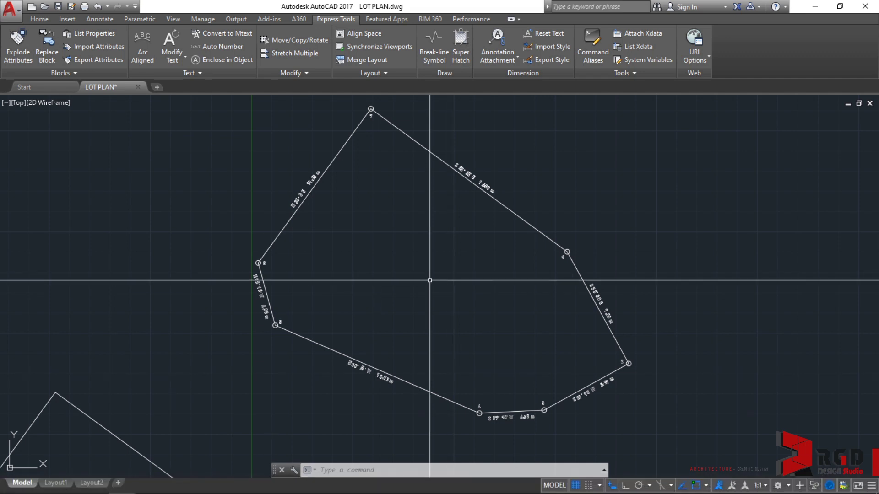
# Enter ST over the lot plan drawing to call up the text style command
pyautogui.write('ST')
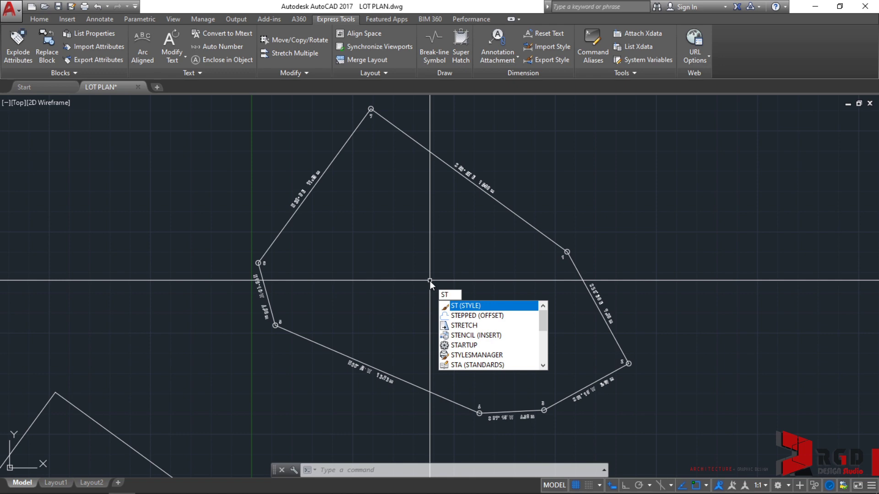
# Create a new text style named '4MM-100 LOT'
pyautogui.press('Return')
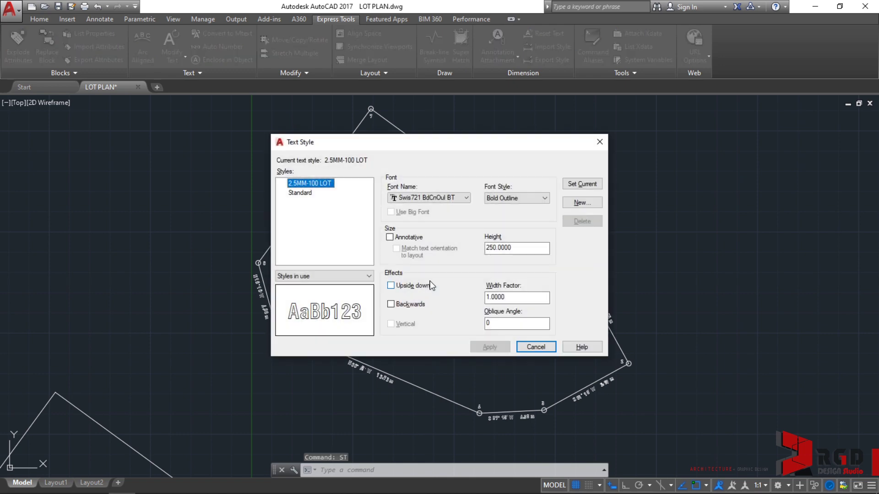
pyautogui.click(580, 203)
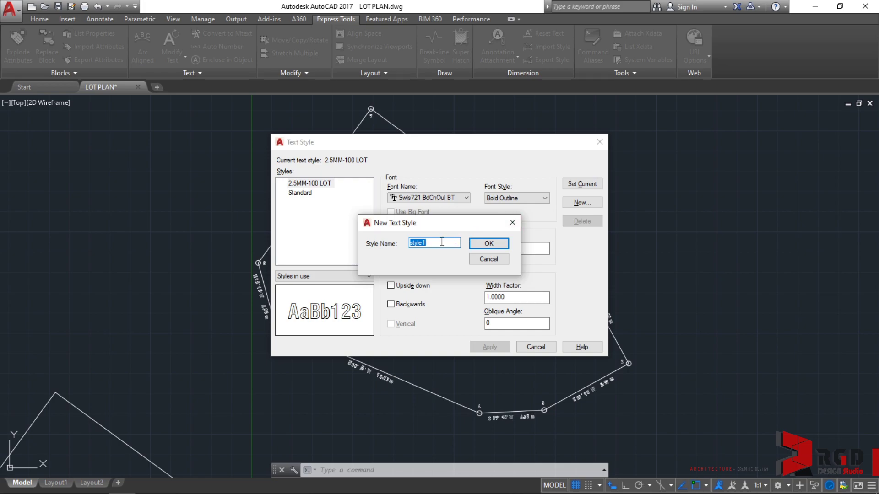
pyautogui.write('4MM')
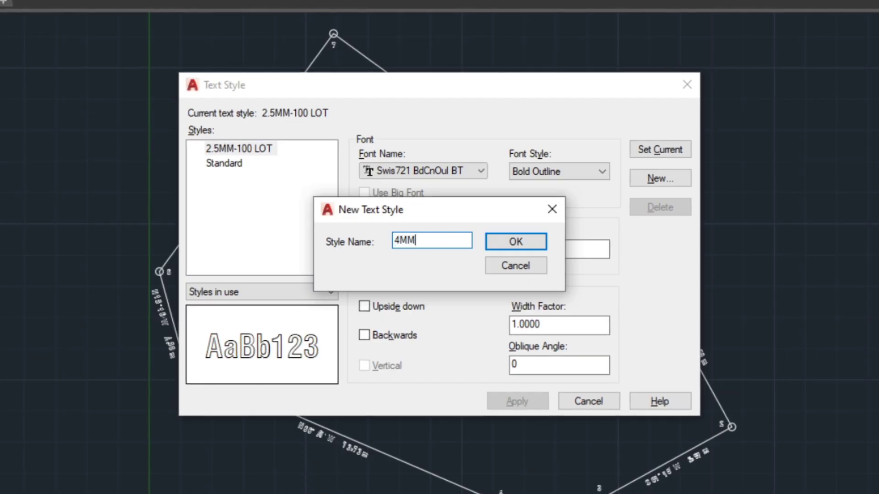
pyautogui.write('-100')
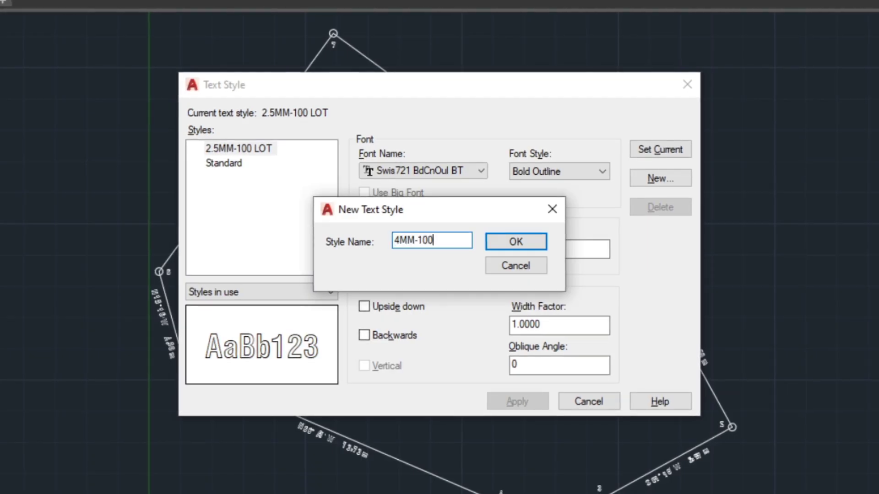
pyautogui.write(' LOT')
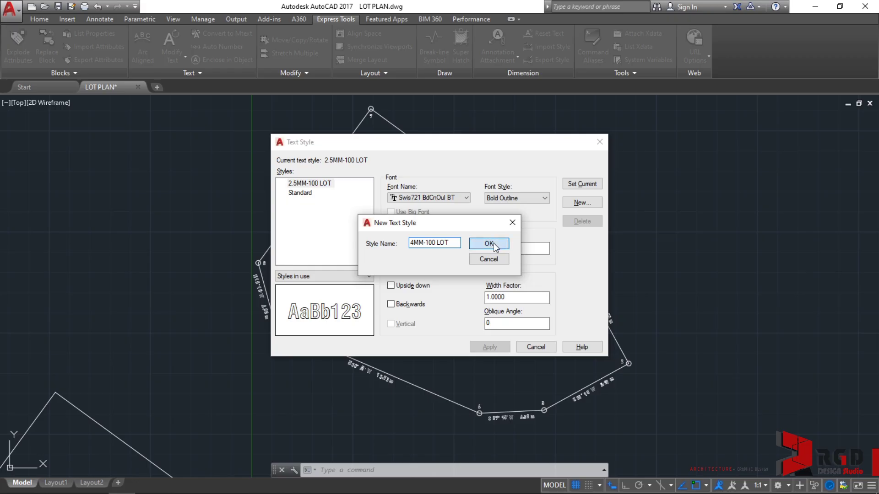
pyautogui.click(515, 242)
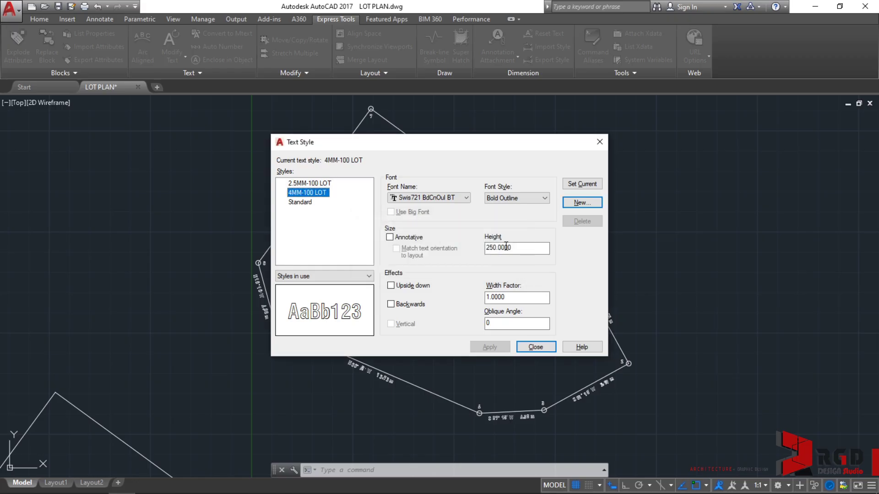
# Give 4MM-100 LOT a 400 text height, apply it, and make it current
pyautogui.moveTo(526, 249); pyautogui.dragTo(483, 255)
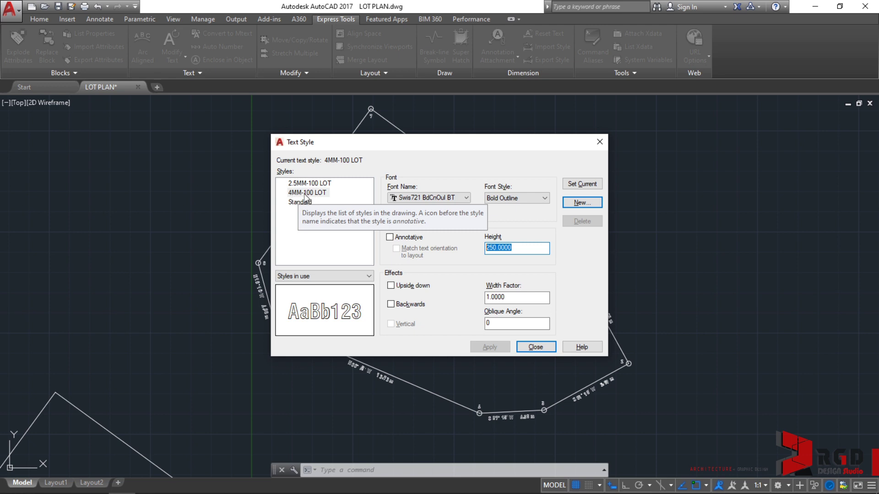
pyautogui.moveTo(514, 247); pyautogui.dragTo(498, 249)
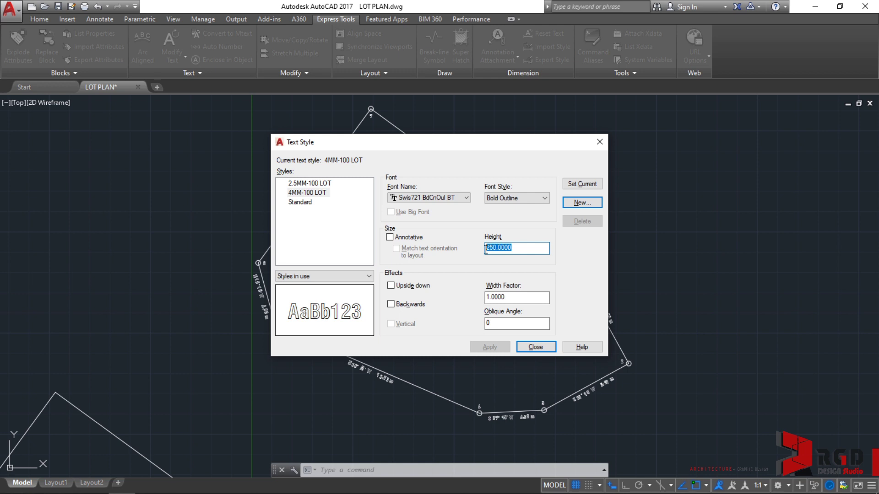
pyautogui.write('400')
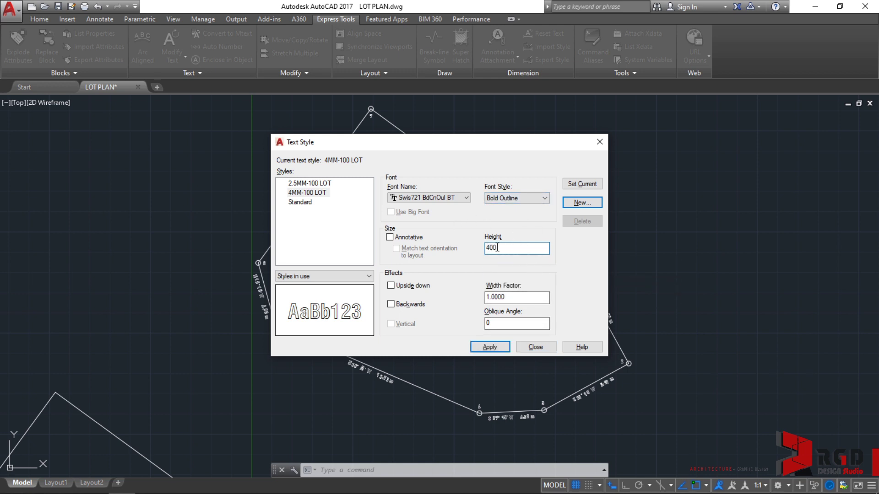
pyautogui.click(493, 352)
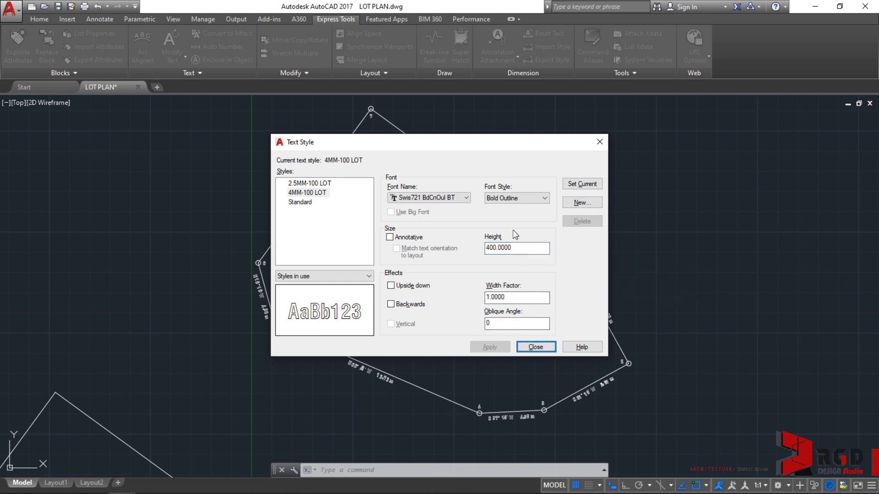
pyautogui.click(306, 194)
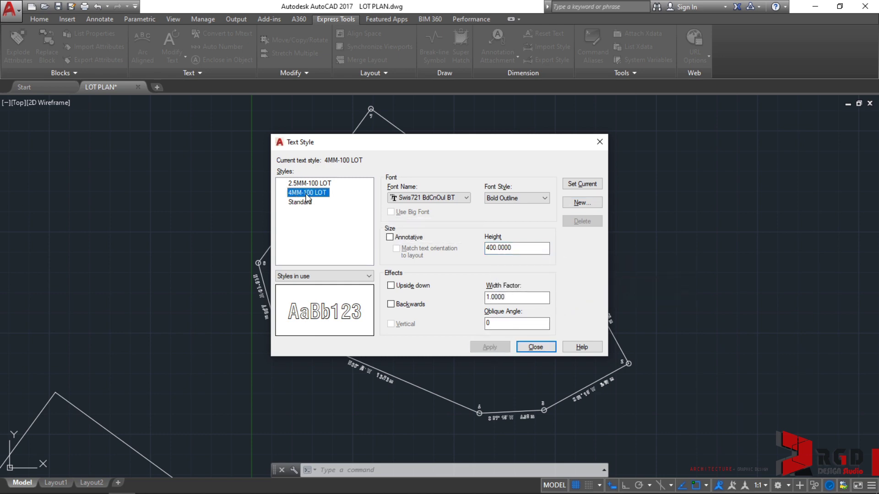
pyautogui.click(584, 184)
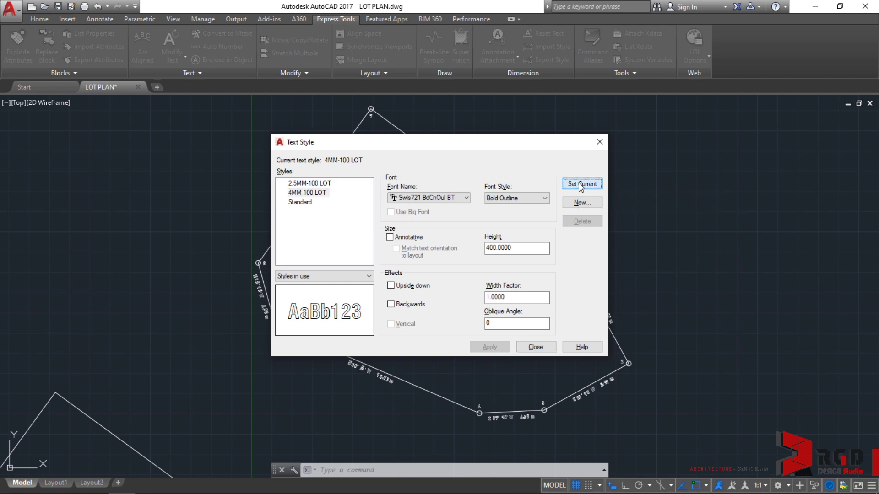
pyautogui.click(535, 347)
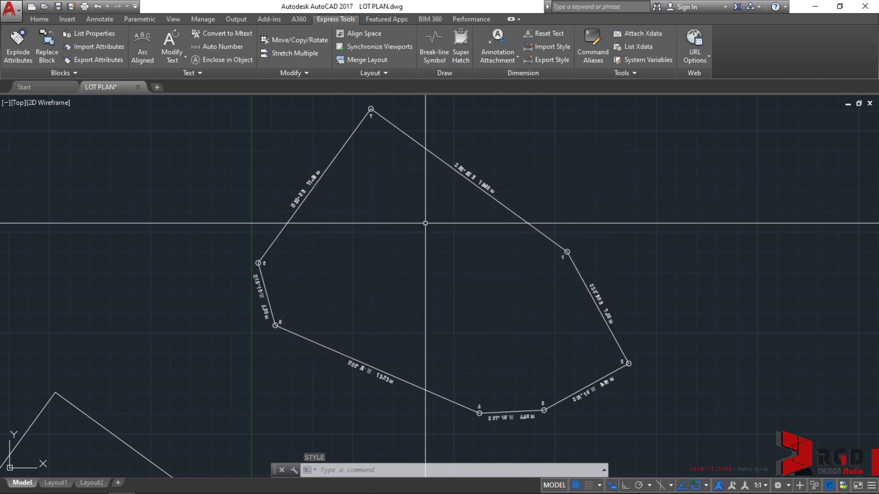
# Start single-line text (DT) with its start point above boundary line 7–1
pyautogui.click(91, 19)
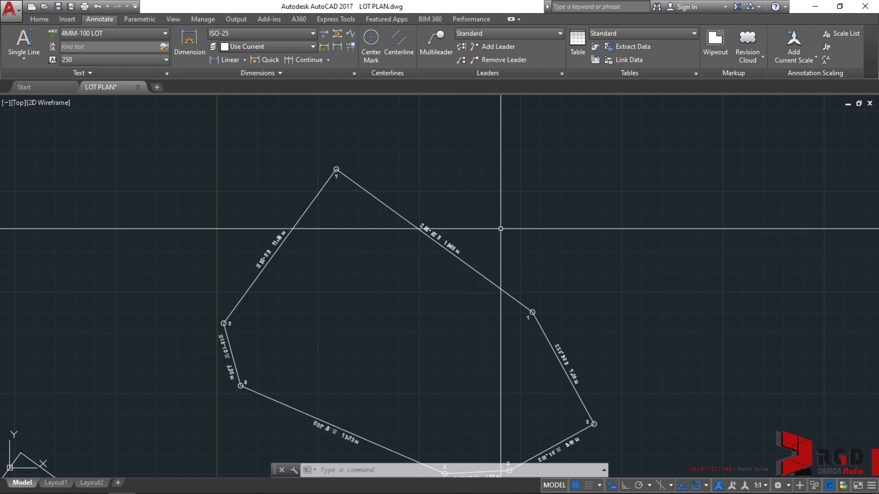
pyautogui.write('DT')
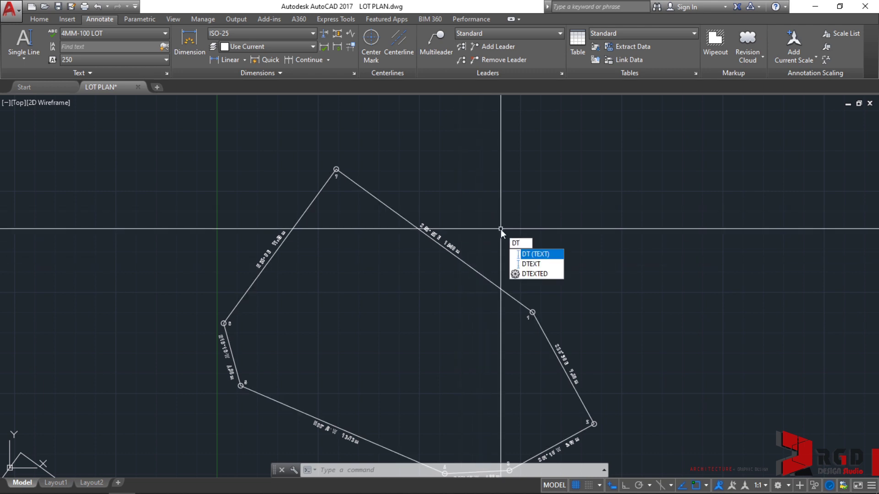
pyautogui.press('Return')
pyautogui.scroll(2, 463, 194)
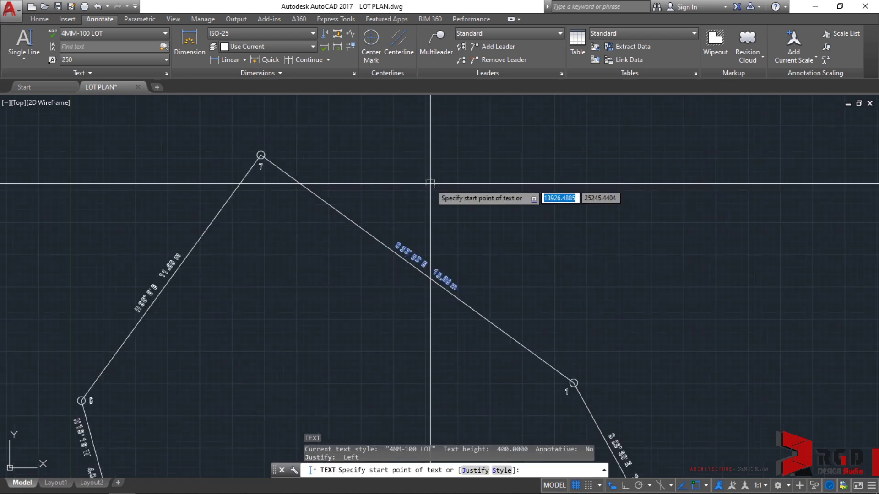
pyautogui.click(430, 184)
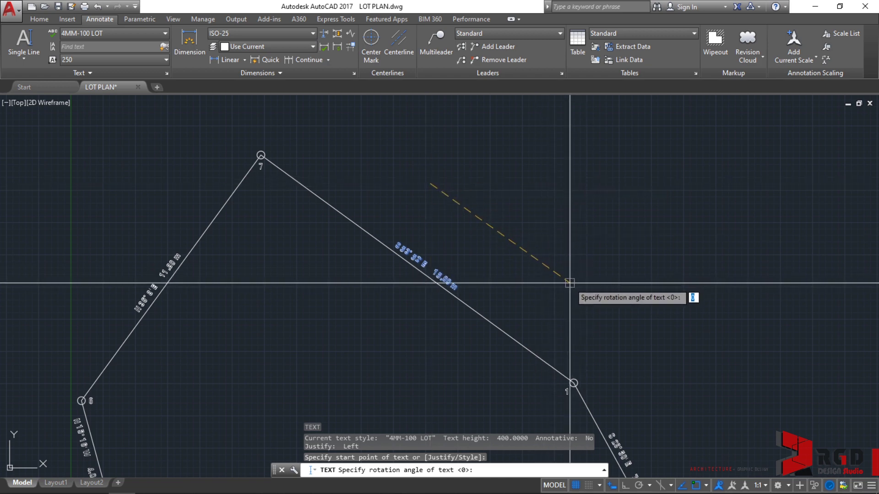
# Set the text angle parallel to line 7–1 and check the reference PDF
pyautogui.scroll(2, 570, 283)
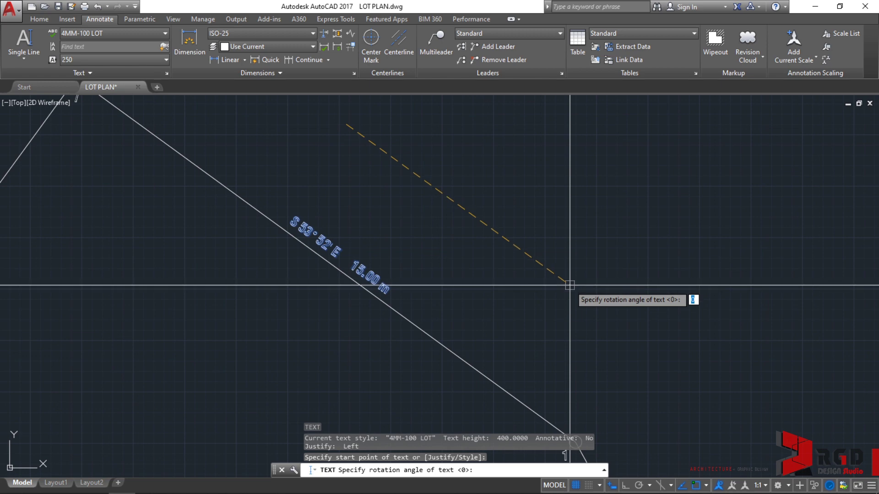
pyautogui.scroll(-2, 570, 285)
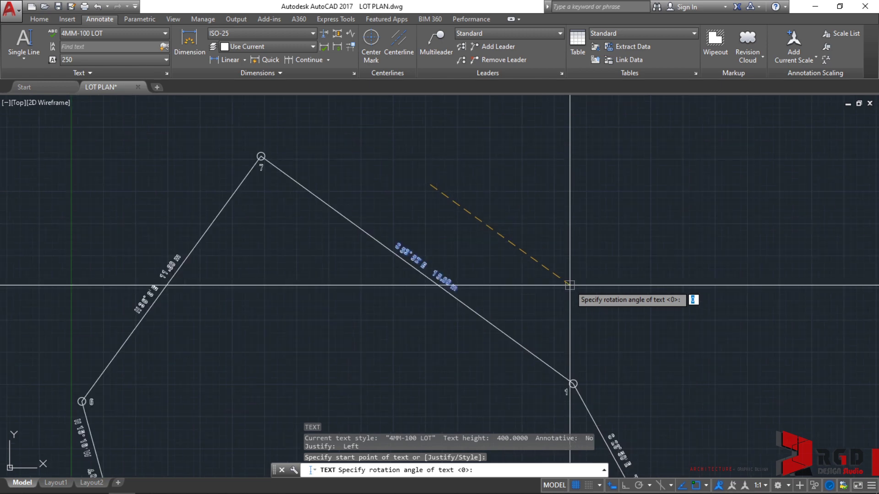
pyautogui.click(569, 284)
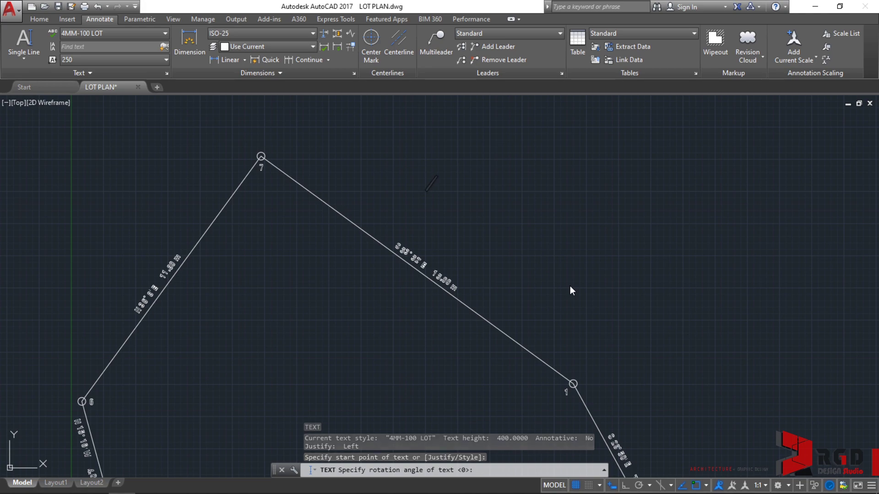
pyautogui.click(135, 485)
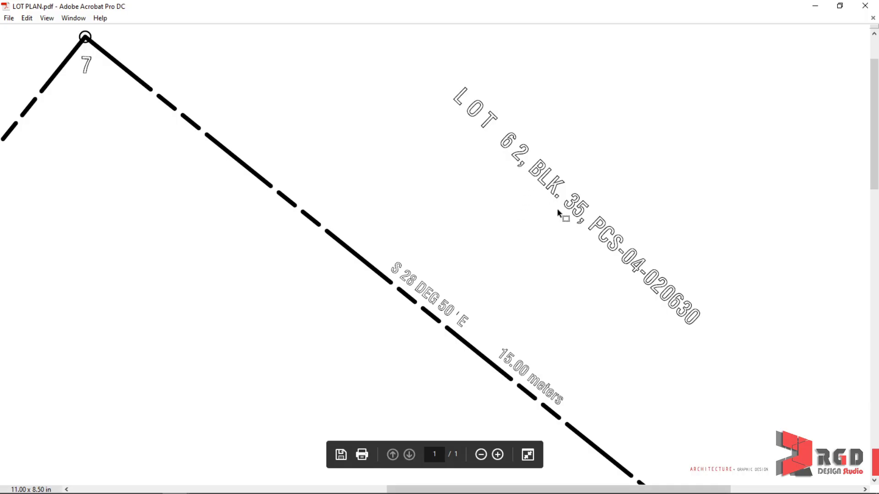
# Write the label 'LOT 62, BLK. 35, PCS-04-020630' along line 7–1
pyautogui.click(174, 486)
pyautogui.write('LOT')
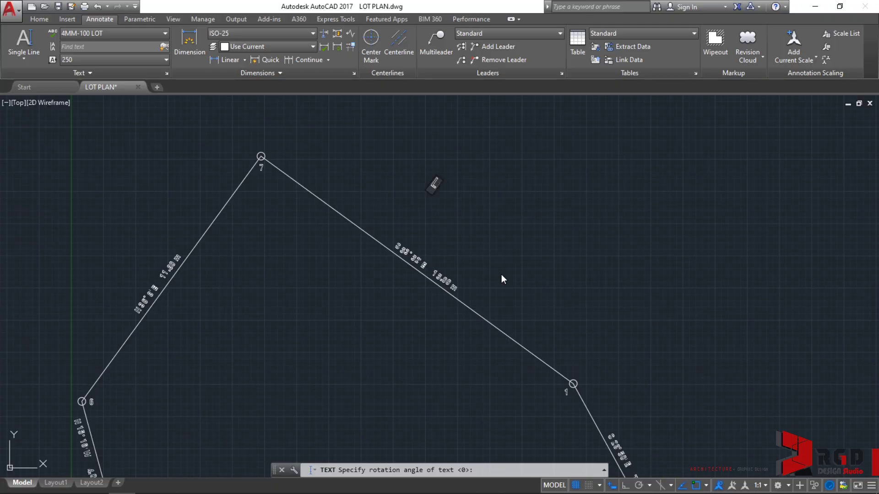
pyautogui.write(' 62')
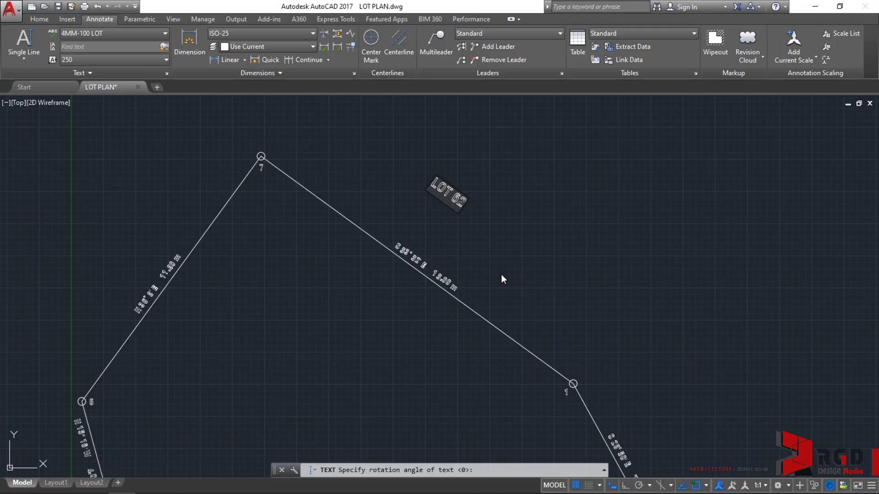
pyautogui.write(', BLK')
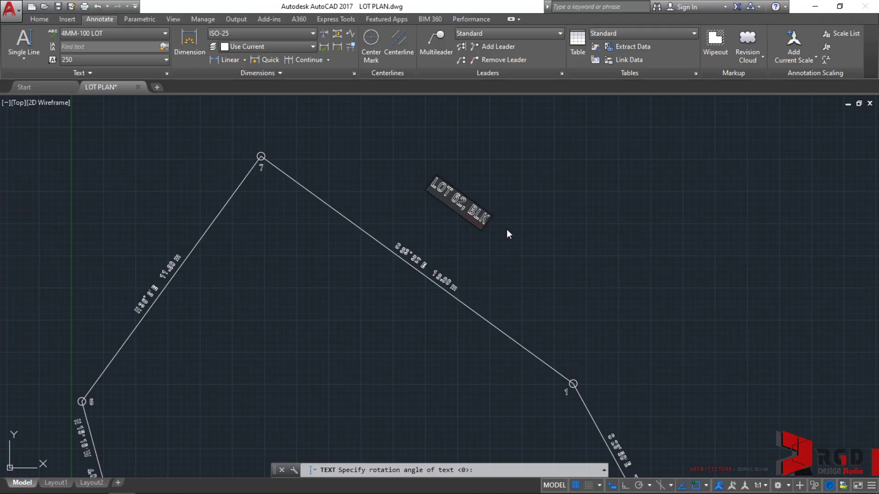
pyautogui.write('. 35, PCS-040')
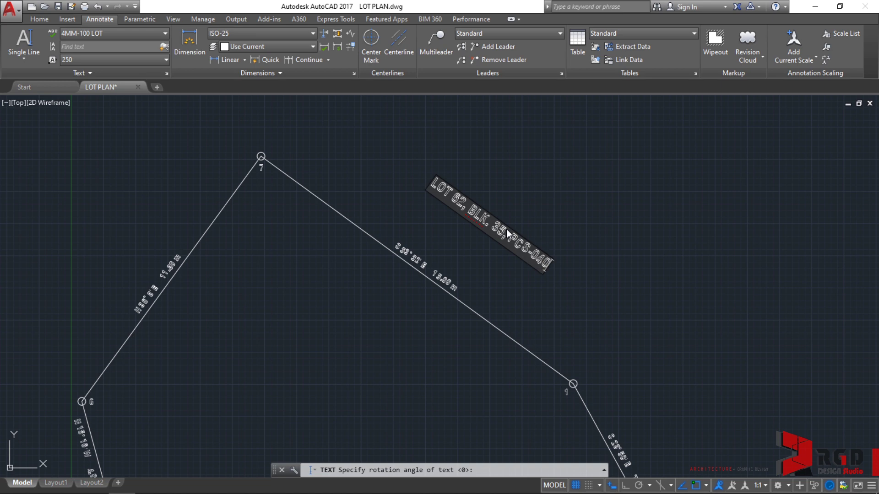
pyautogui.press('BackSpace')
pyautogui.write('-020630')
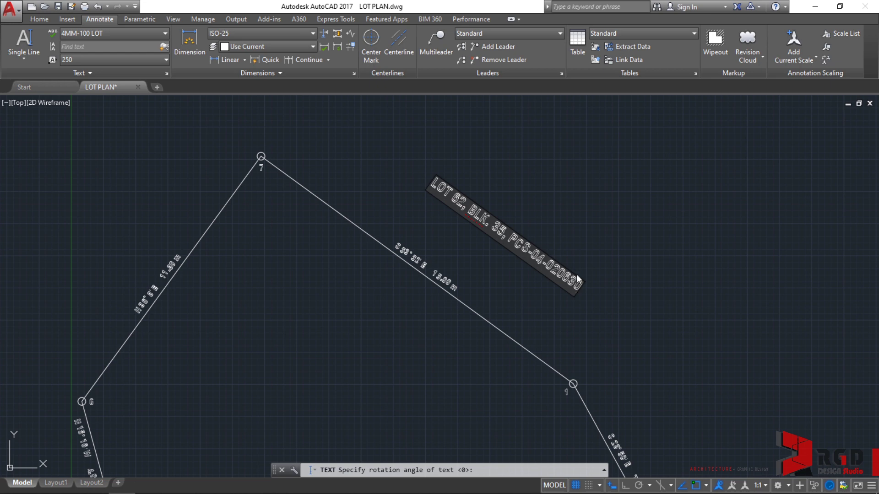
pyautogui.click(541, 301)
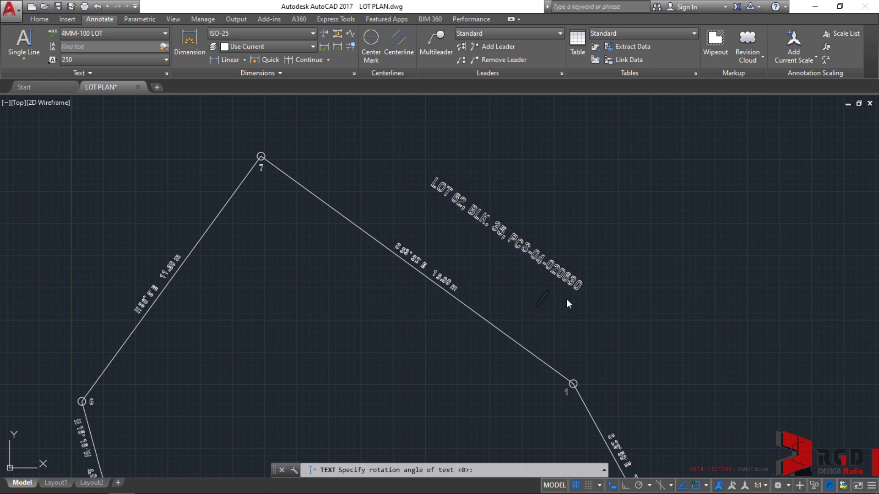
pyautogui.press('Escape')
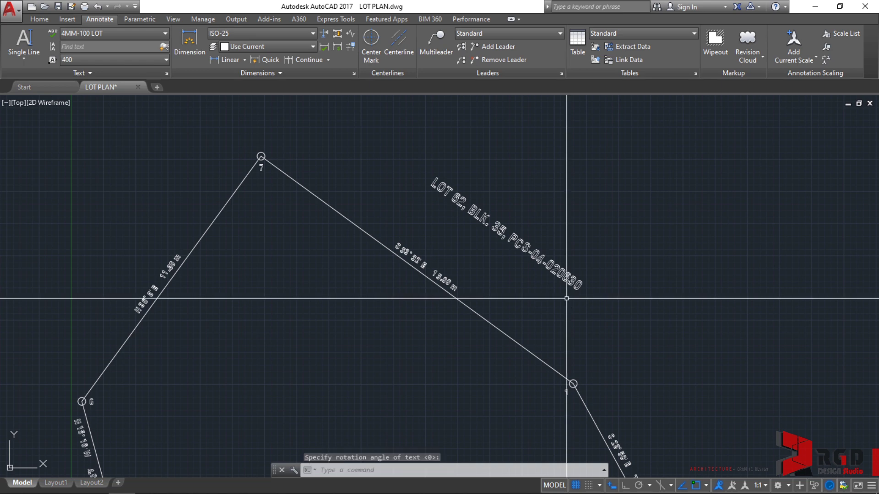
pyautogui.scroll(-3, 569, 294)
pyautogui.moveTo(569, 295); pyautogui.dragTo(482, 239, button='middle')
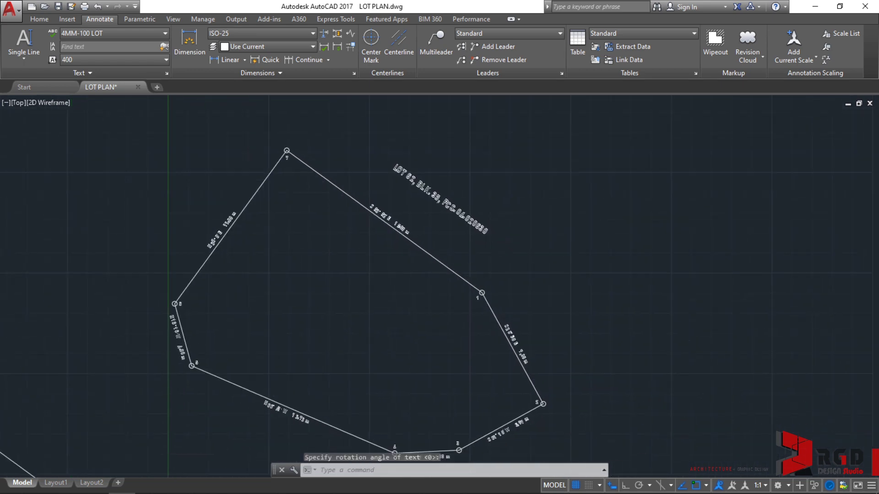
# Copy the LOT 62 label to a spot right of point 1
pyautogui.click(472, 218)
pyautogui.write('C')
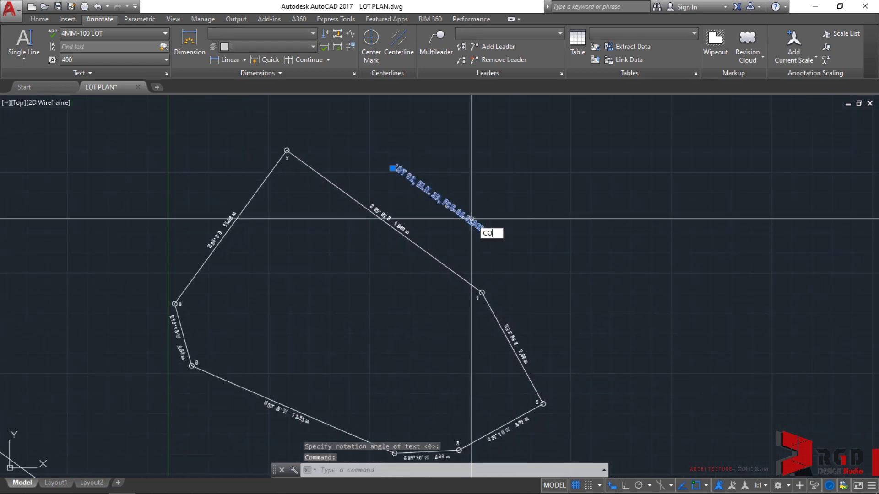
pyautogui.write('O')
pyautogui.press('Return')
pyautogui.click(426, 188)
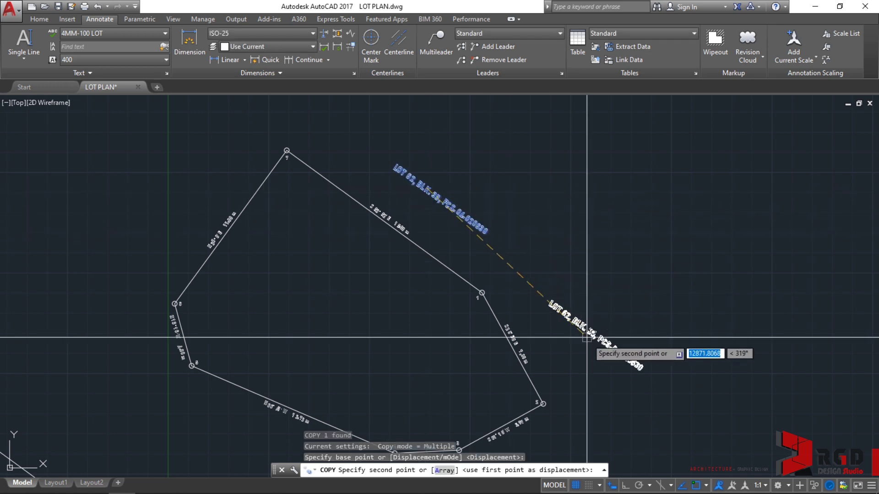
pyautogui.click(555, 302)
pyautogui.press('Escape')
# Rotate the copied label about its start to run parallel to line 1–2
pyautogui.click(554, 329)
pyautogui.click(581, 329)
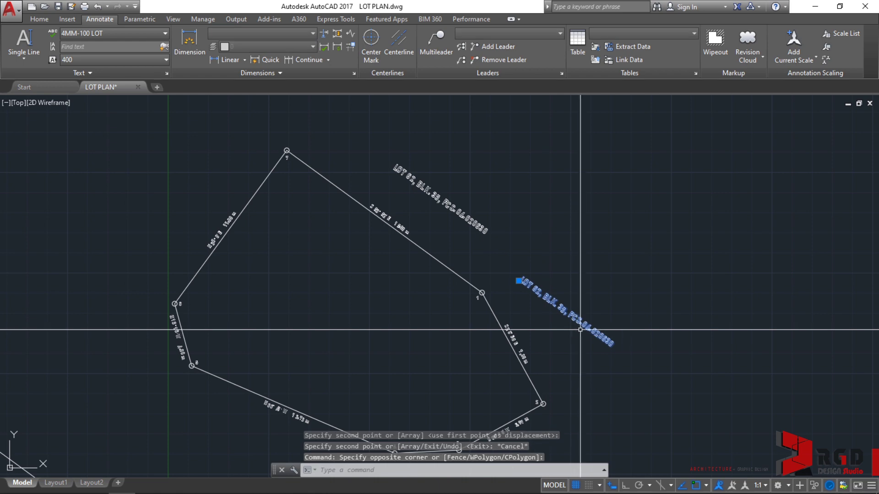
pyautogui.write('ro')
pyautogui.press('Return')
pyautogui.scroll(5, 575, 275)
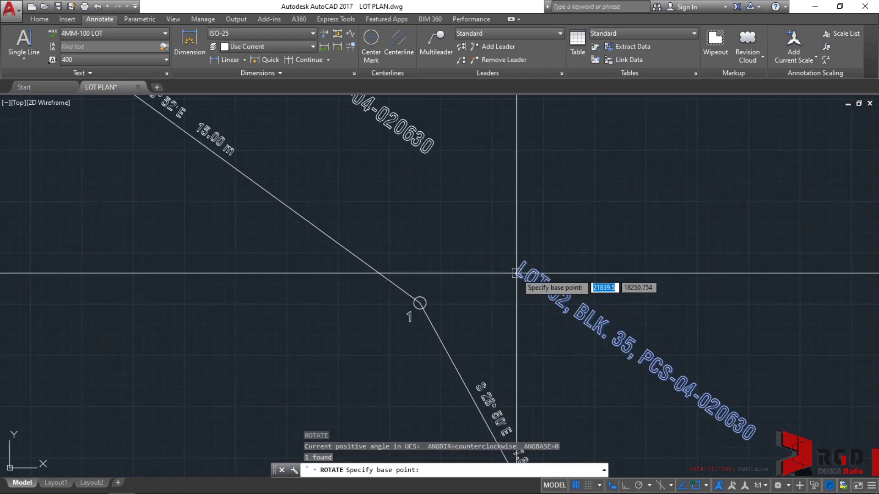
pyautogui.click(517, 274)
pyautogui.scroll(-5, 666, 310)
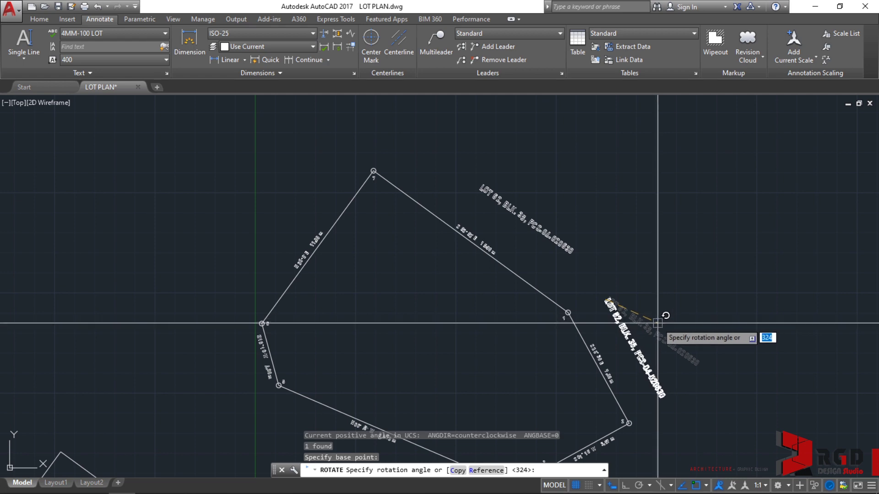
pyautogui.click(658, 322)
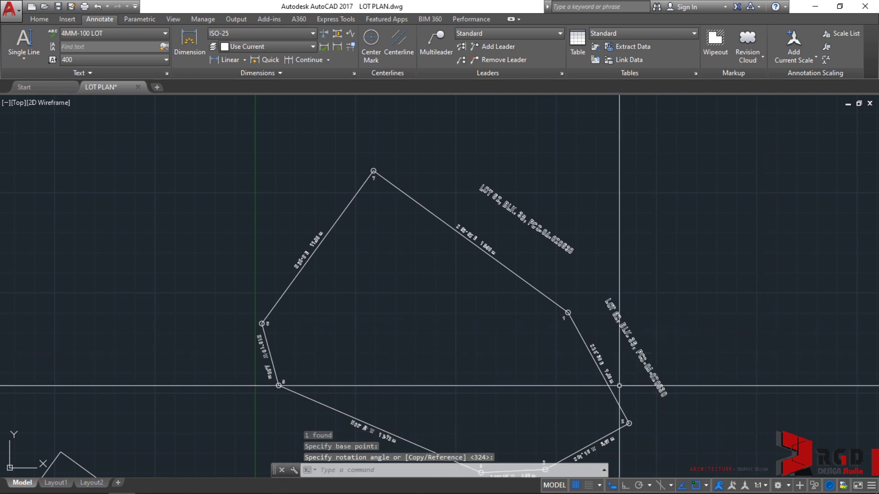
pyautogui.scroll(4, 661, 385)
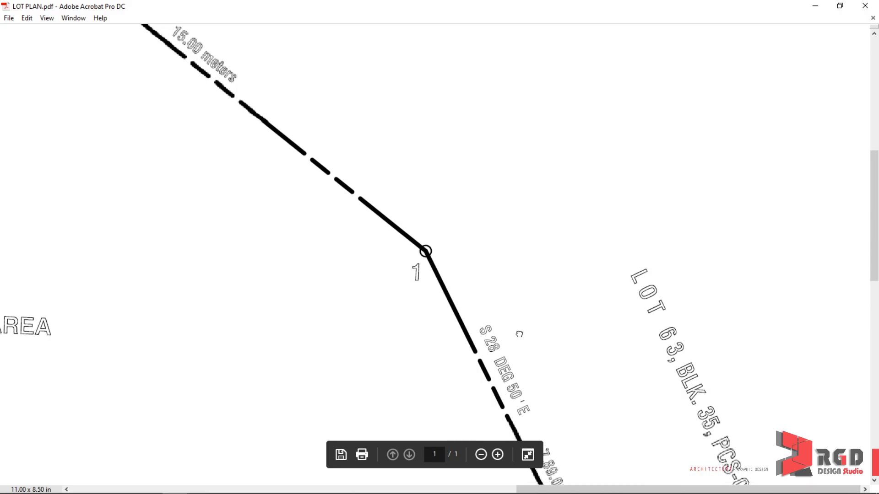
pyautogui.scroll(-3, 472, 264)
pyautogui.scroll(3, 457, 238)
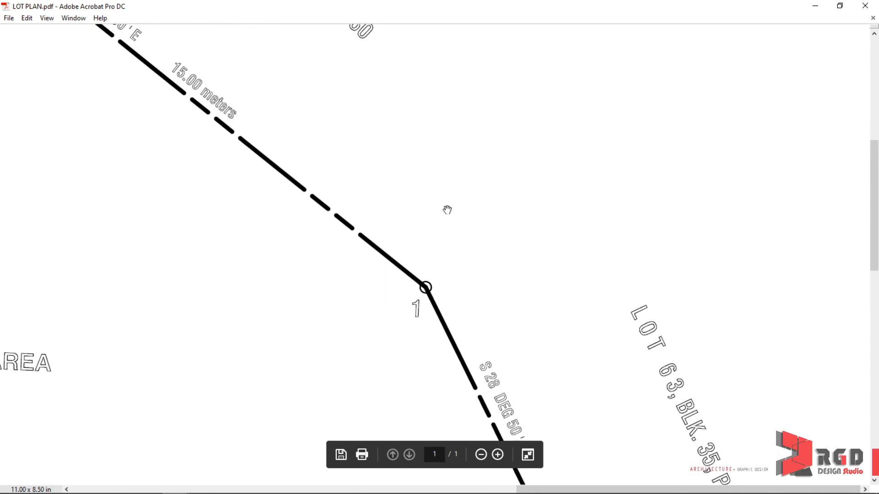
pyautogui.moveTo(447, 207); pyautogui.dragTo(581, 350)
pyautogui.moveTo(331, 103); pyautogui.dragTo(302, 89)
pyautogui.moveTo(615, 333); pyautogui.dragTo(555, 288)
pyautogui.moveTo(630, 371); pyautogui.dragTo(484, 249)
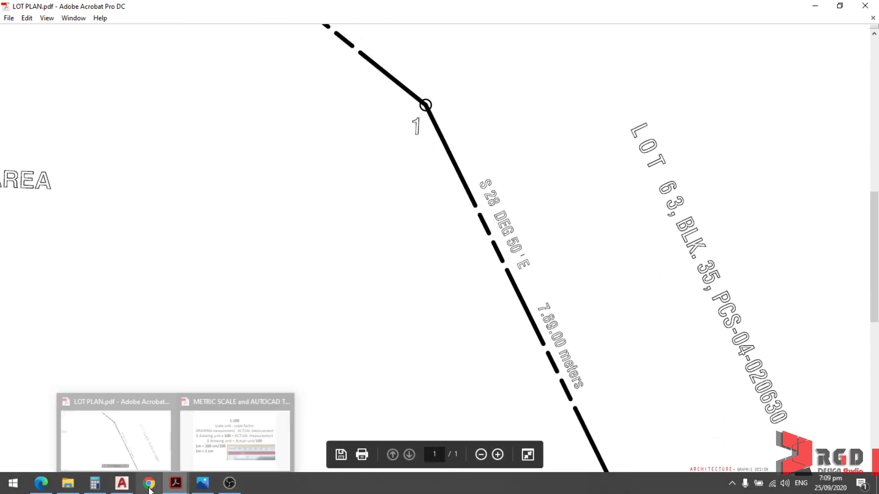
pyautogui.moveTo(122, 484)
pyautogui.click(123, 440)
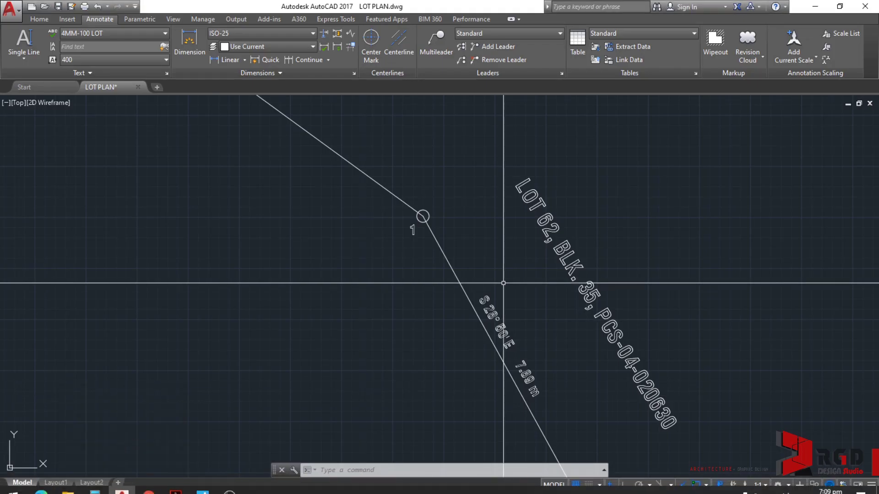
# Change the copied label's lot number from 62 to 63
pyautogui.doubleClick(545, 223)
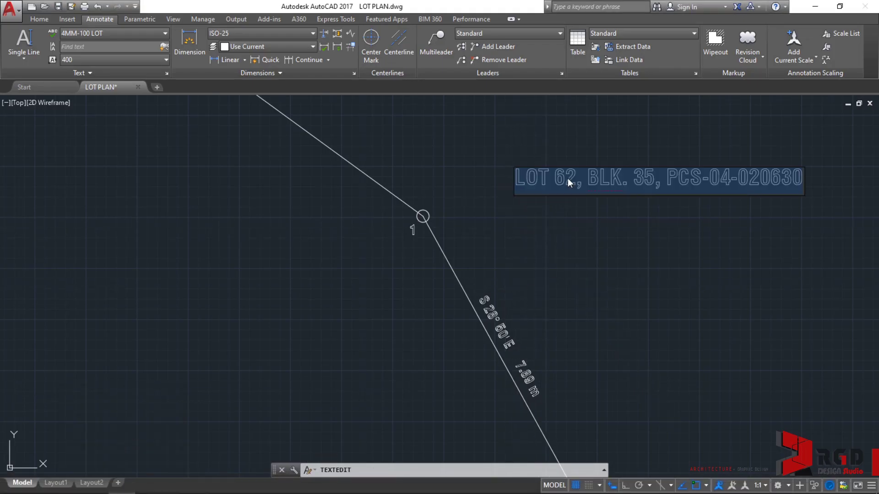
pyautogui.moveTo(568, 177); pyautogui.dragTo(575, 178)
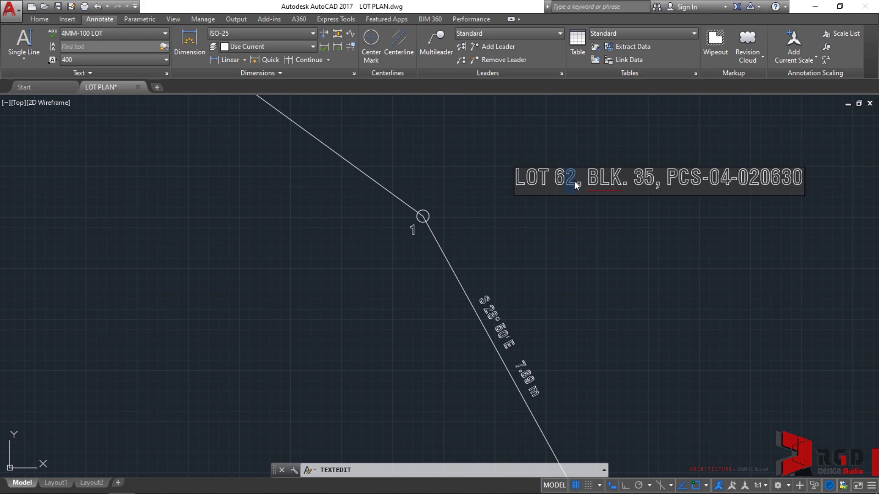
pyautogui.write('3')
pyautogui.click(609, 149)
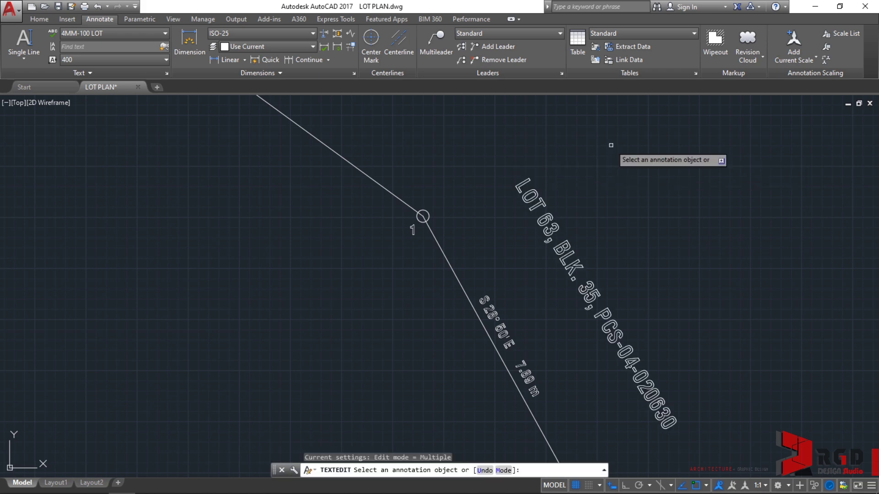
pyautogui.press('Escape')
# Move the LOT 62 label farther from line 7–1
pyautogui.scroll(-5, 659, 224)
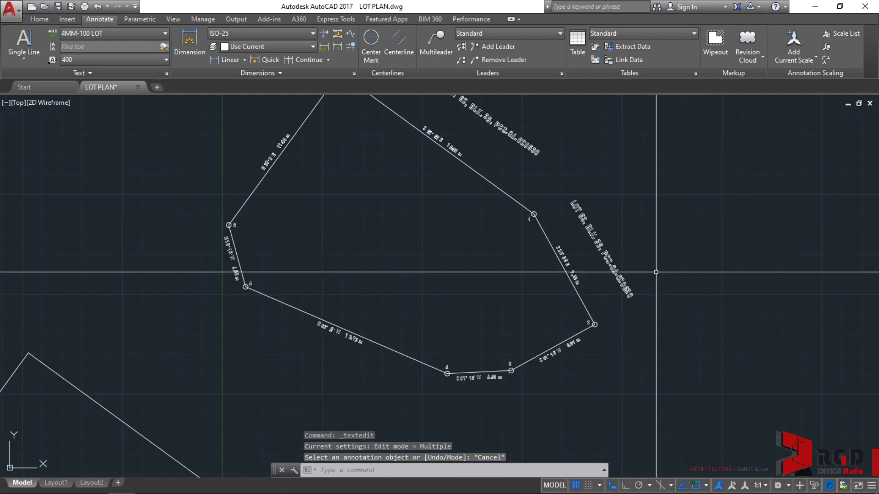
pyautogui.scroll(2, 656, 272)
pyautogui.scroll(-2, 657, 225)
pyautogui.moveTo(657, 226); pyautogui.dragTo(718, 298, button='middle')
pyautogui.click(588, 202)
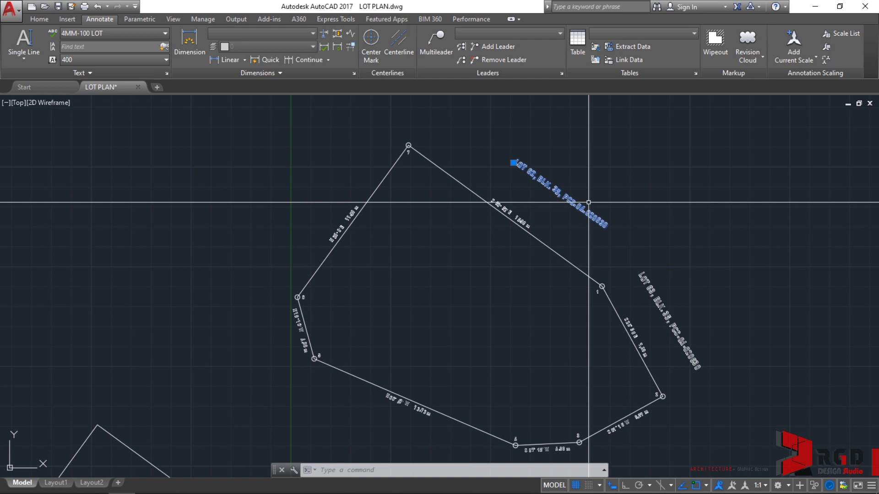
pyautogui.write('m')
pyautogui.press('Return')
pyautogui.click(572, 202)
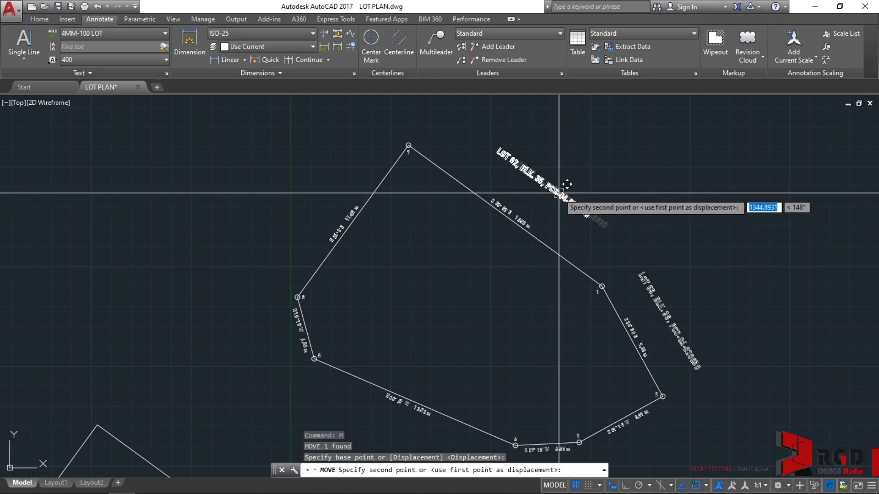
pyautogui.click(559, 192)
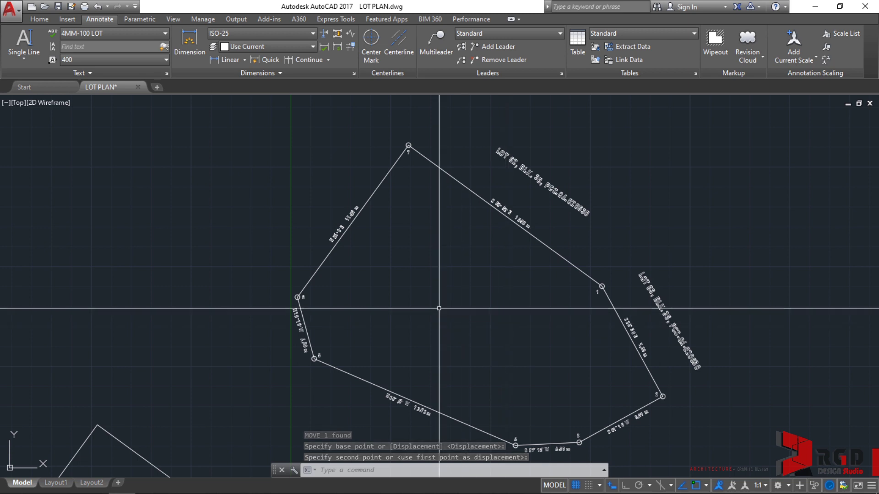
pyautogui.moveTo(198, 492)
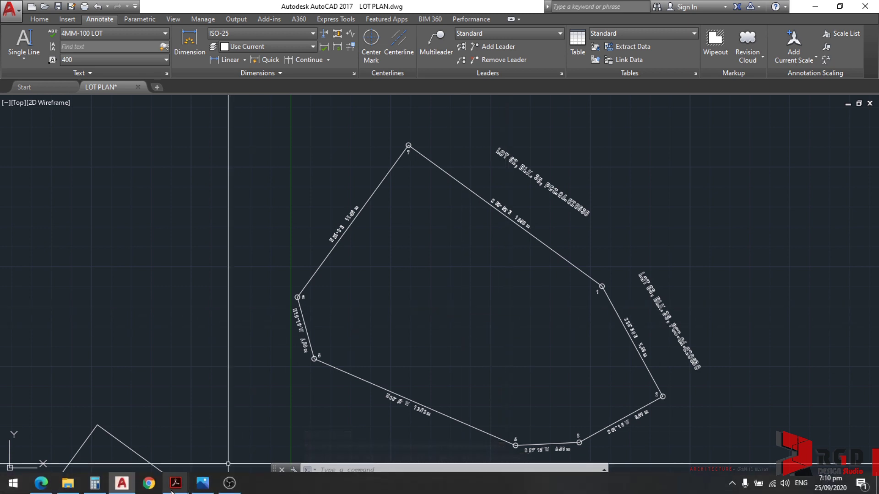
pyautogui.moveTo(176, 483)
pyautogui.click(117, 431)
pyautogui.scroll(-3, 348, 298)
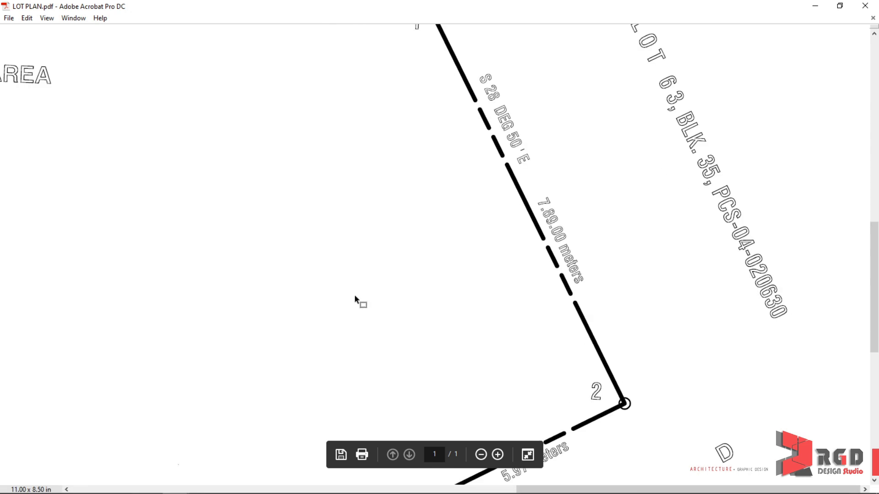
pyautogui.keyDown('ctrl'); pyautogui.scroll(-3, 355, 298); pyautogui.keyUp('ctrl')
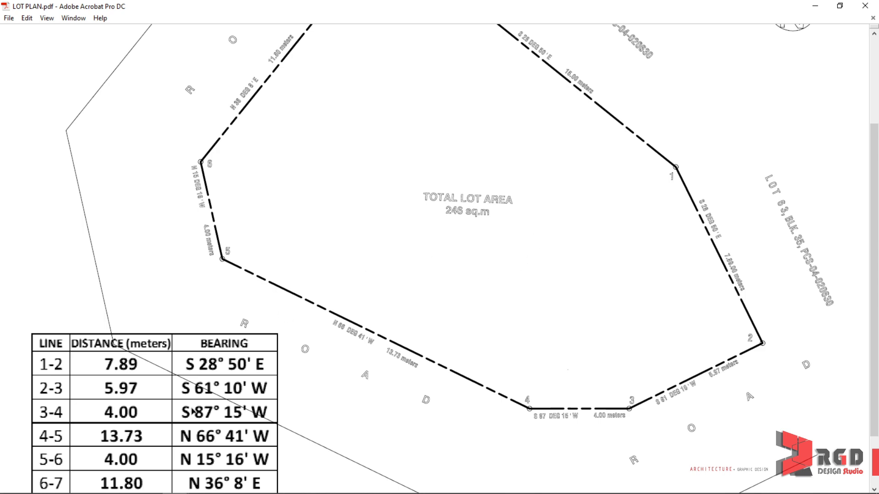
pyautogui.click(120, 485)
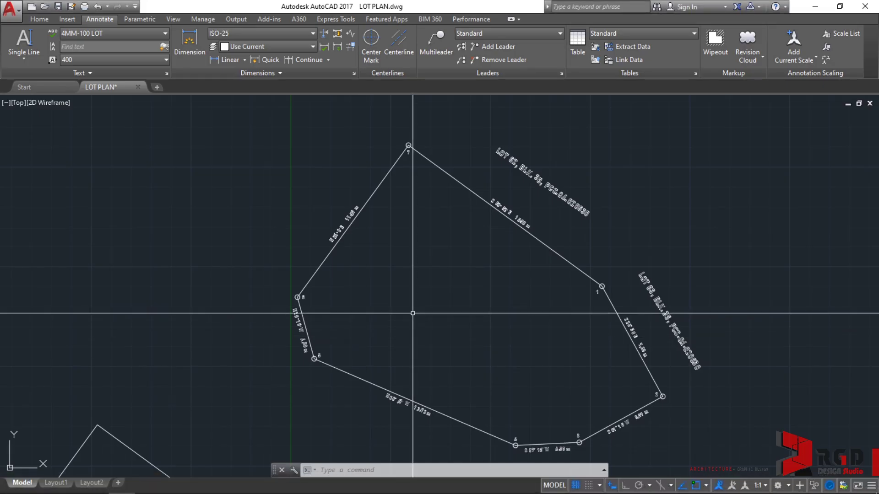
# Create a new text style named '5MM-100 LOT'
pyautogui.write('ST')
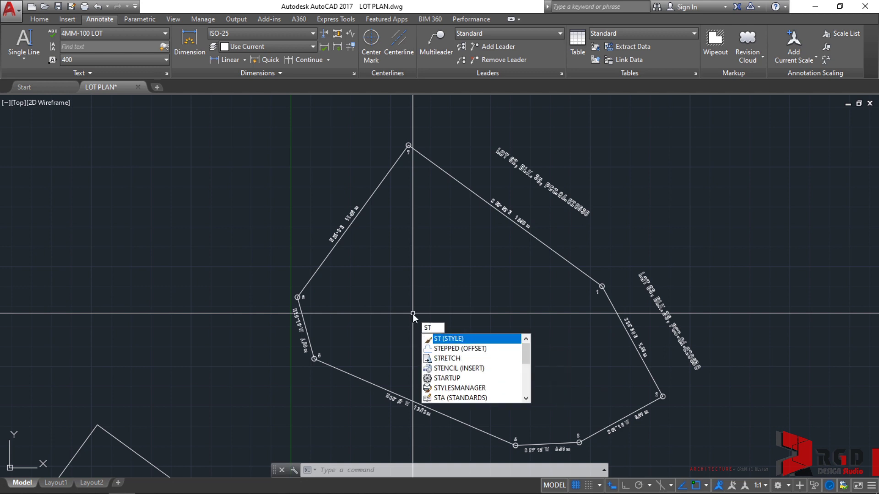
pyautogui.press('Return')
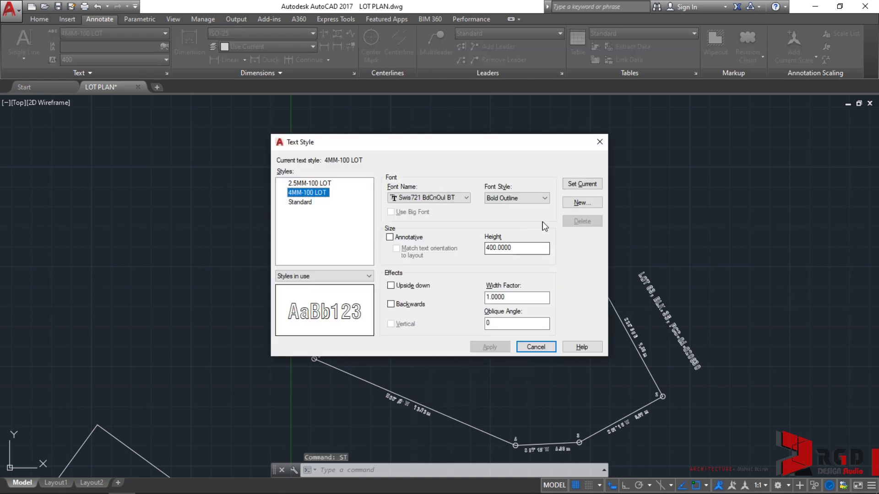
pyautogui.click(575, 205)
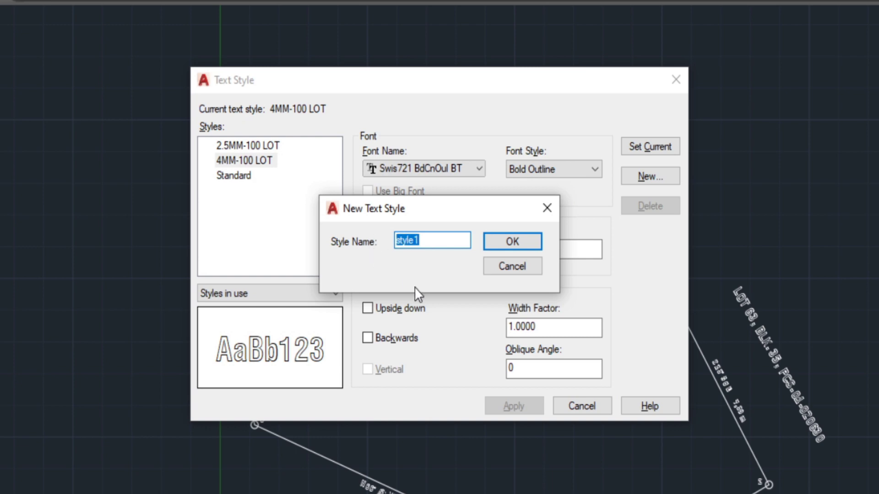
pyautogui.write('5MM-100 LOT')
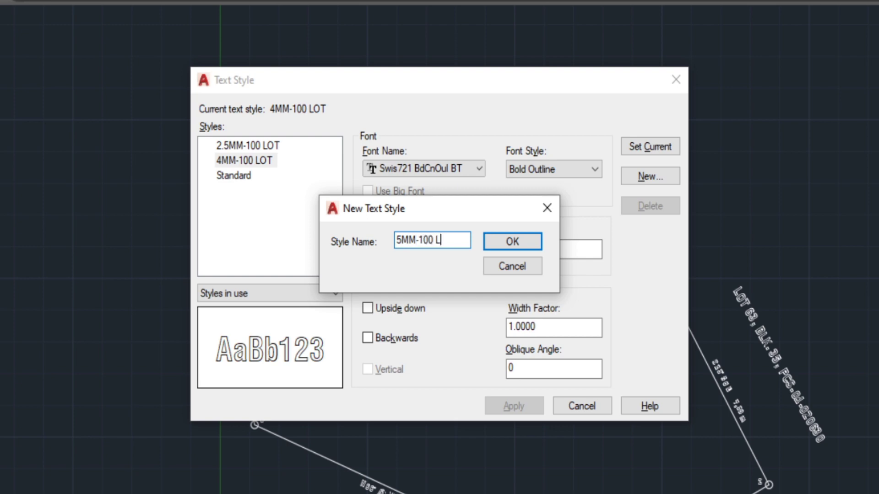
pyautogui.click(524, 242)
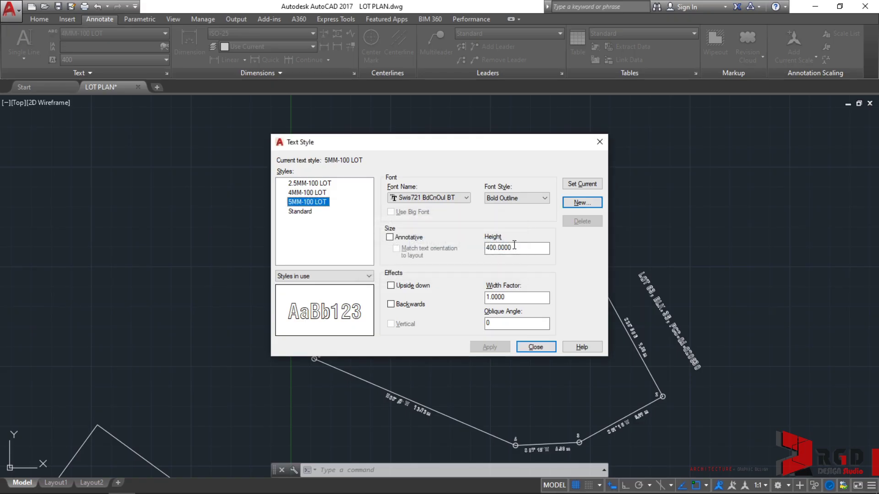
# Give 5MM-100 LOT height 500 and font Swis721 BdOul BT, apply, and make current
pyautogui.doubleClick(514, 245)
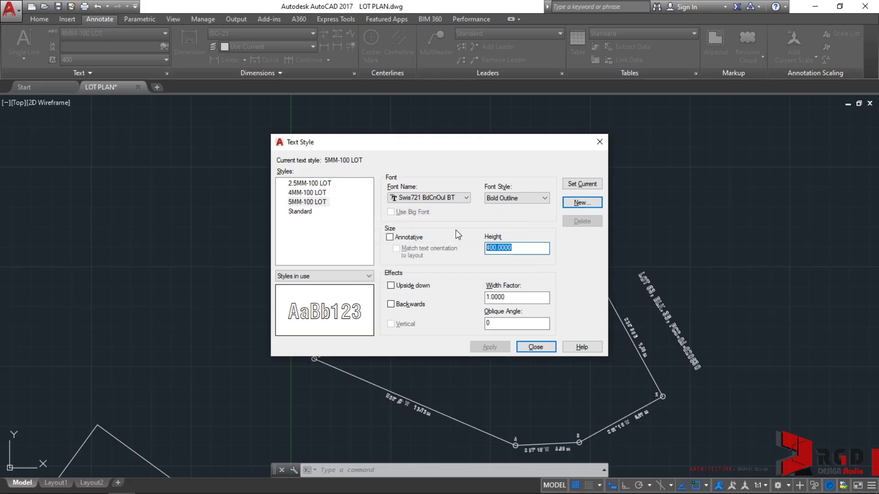
pyautogui.write('500')
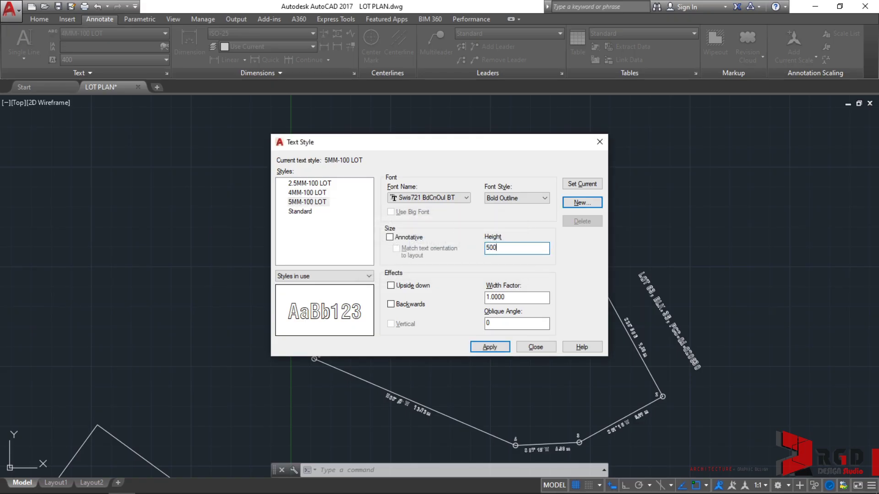
pyautogui.click(460, 200)
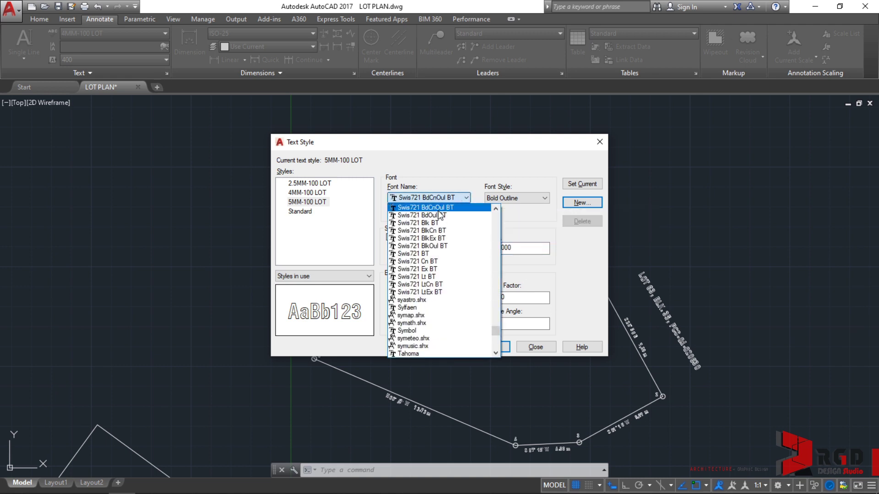
pyautogui.click(437, 215)
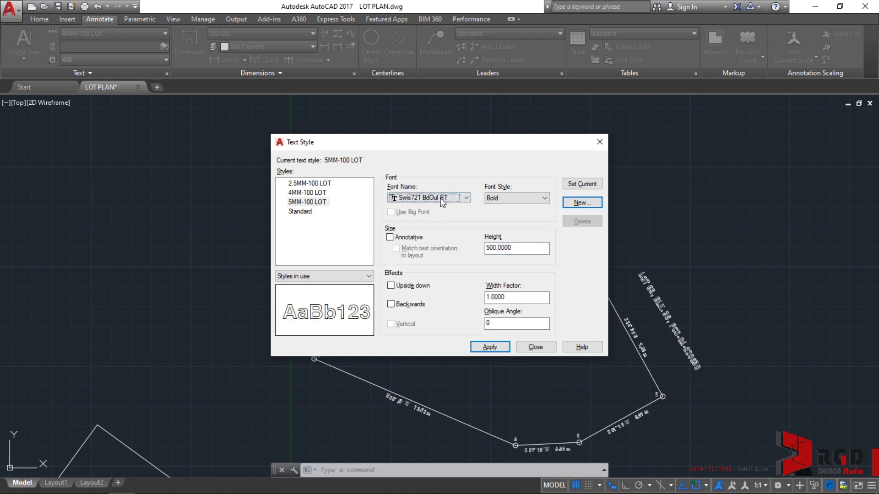
pyautogui.click(448, 198)
pyautogui.scroll(1, 450, 216)
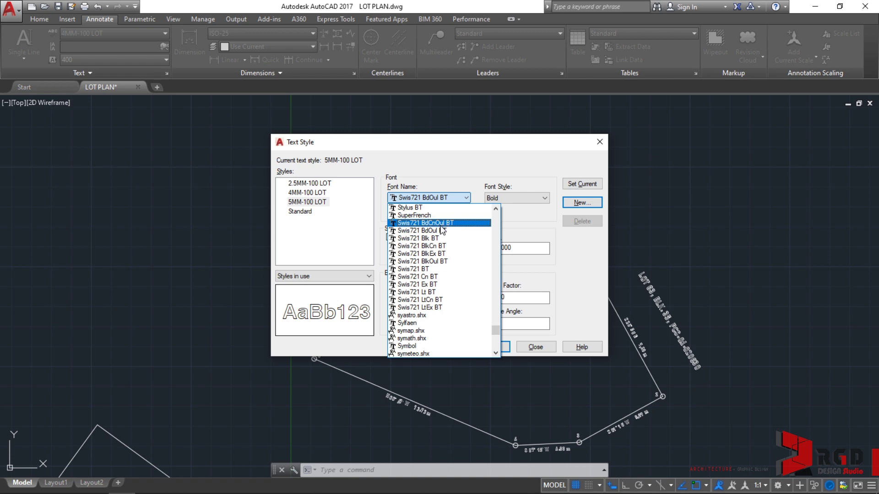
pyautogui.click(441, 231)
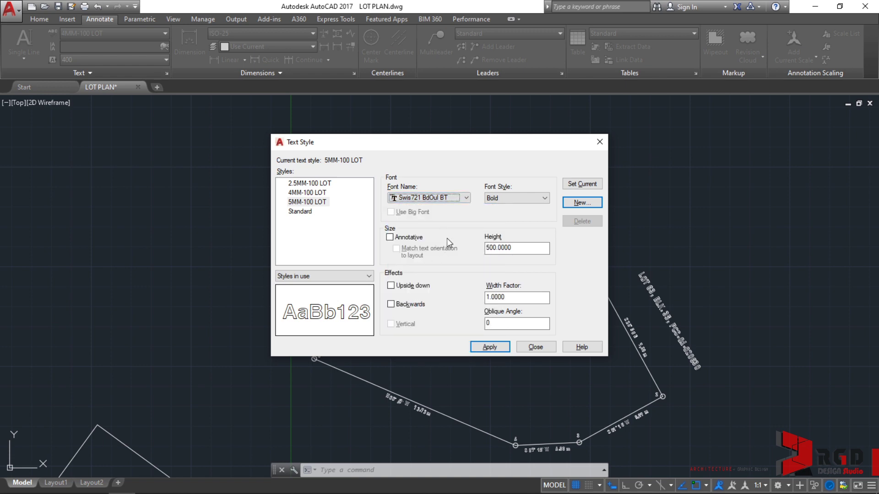
pyautogui.click(489, 346)
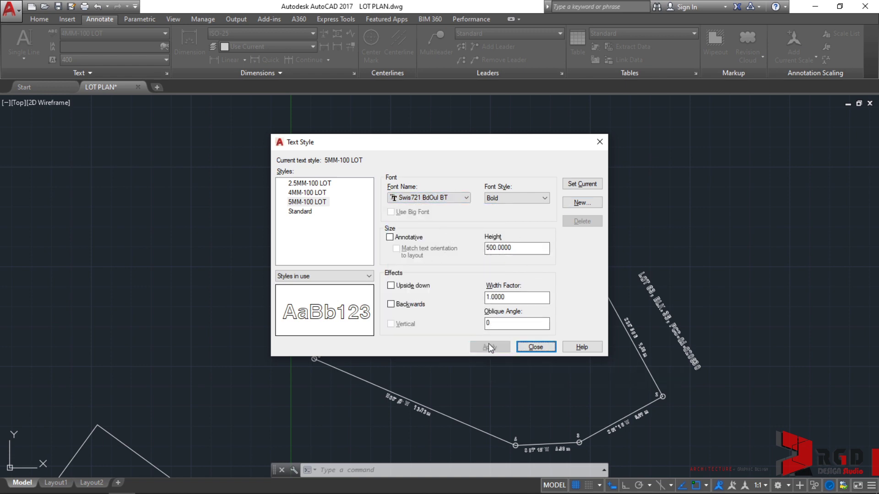
pyautogui.click(580, 185)
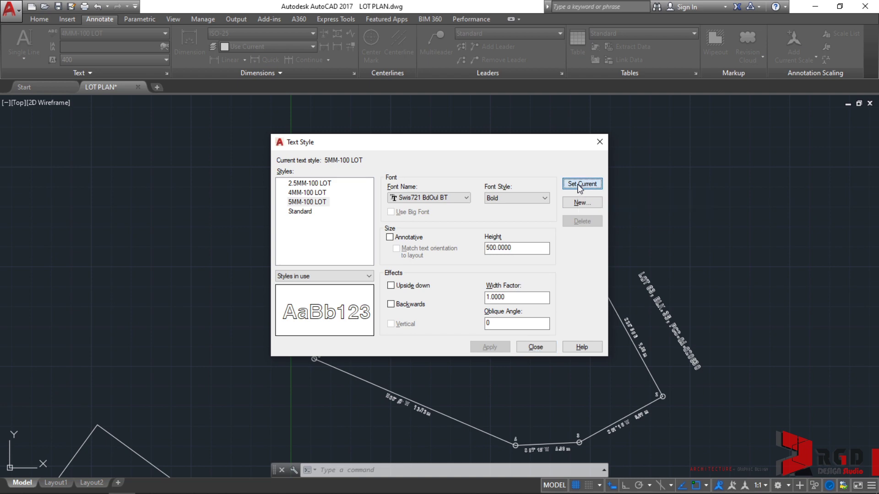
# Close the Text Style dialog and return to the AutoCAD lot plan
pyautogui.click(536, 347)
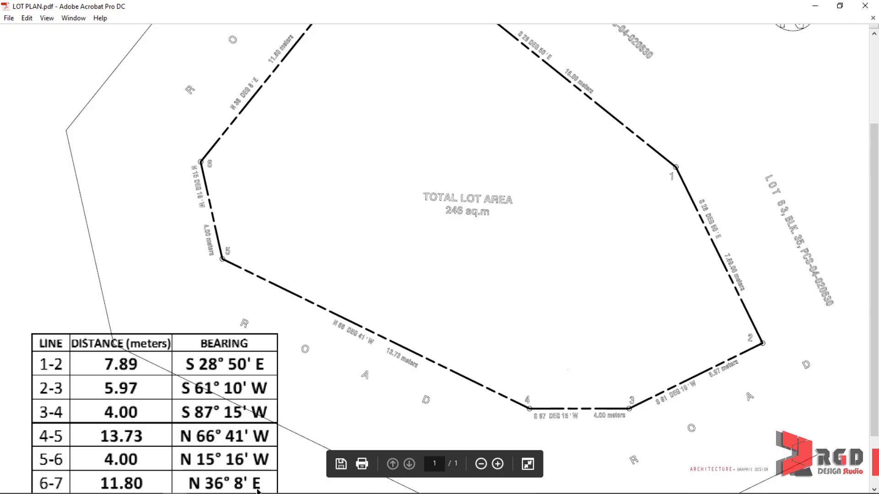
pyautogui.moveTo(259, 492)
pyautogui.click(131, 486)
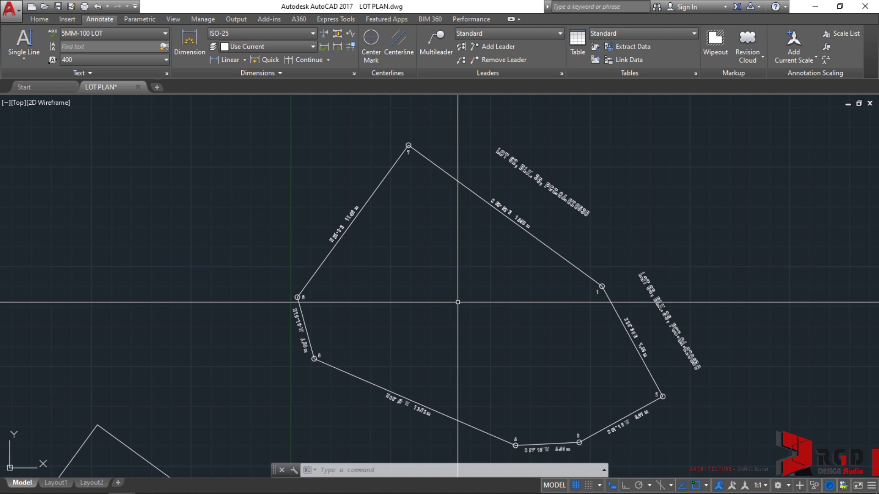
# Write a two-line MTEXT note 'TOTAL LOT AREA' / '246 sq.m' in a drawn box
pyautogui.write('t')
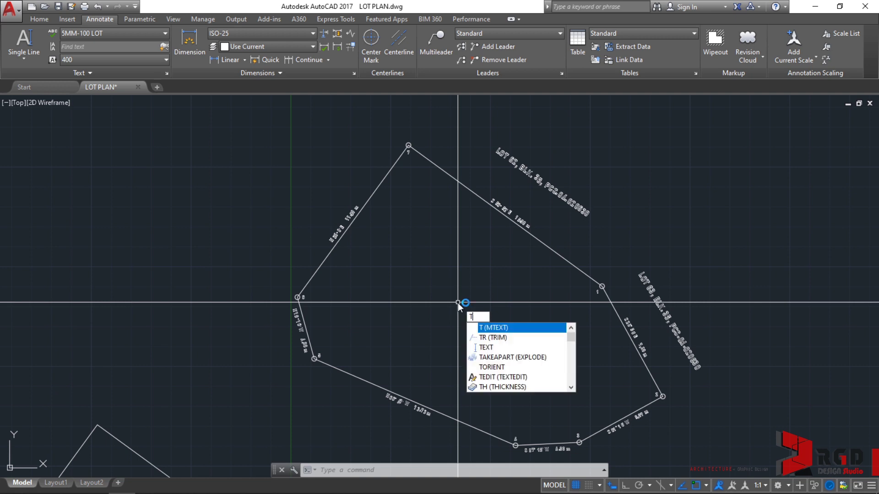
pyautogui.press('Return')
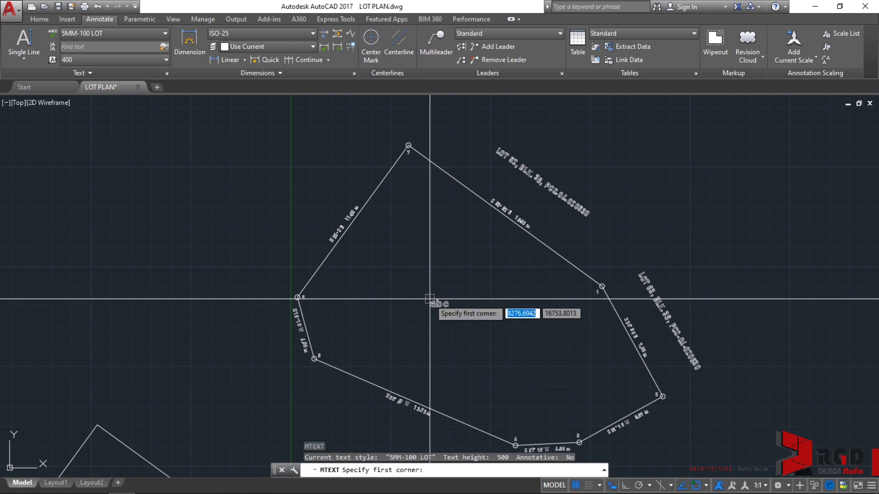
pyautogui.scroll(2, 446, 302)
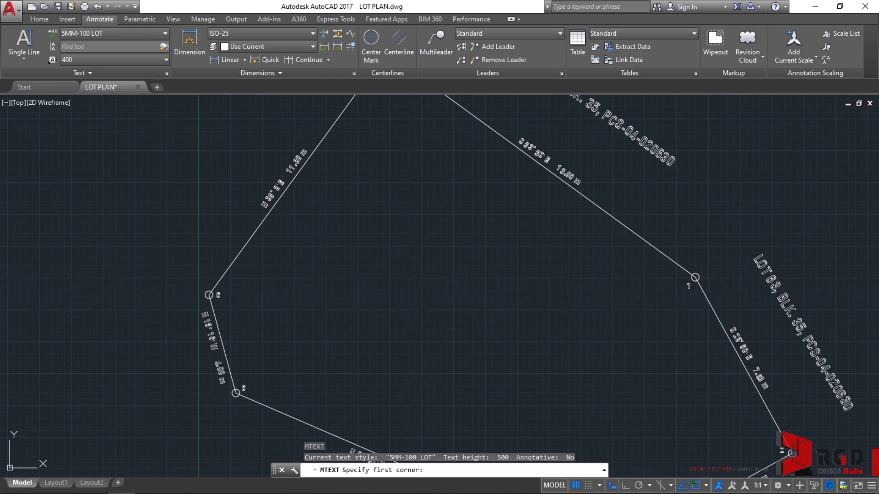
pyautogui.click(409, 284)
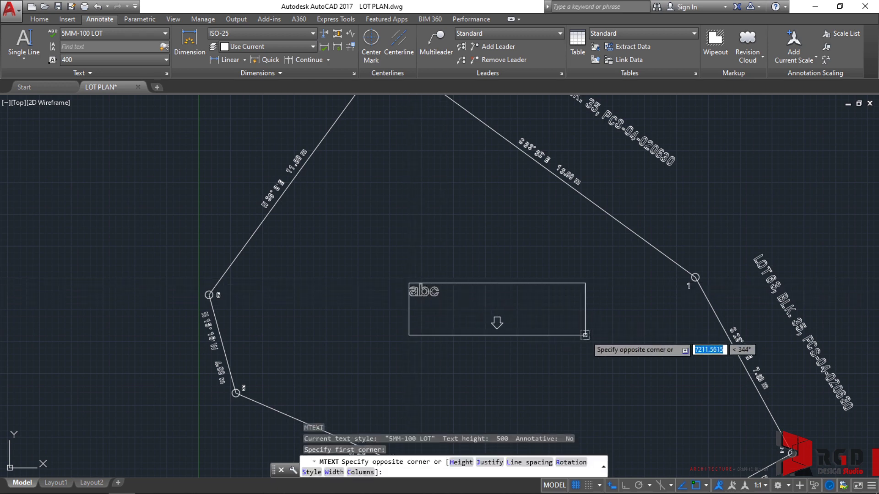
pyautogui.click(593, 357)
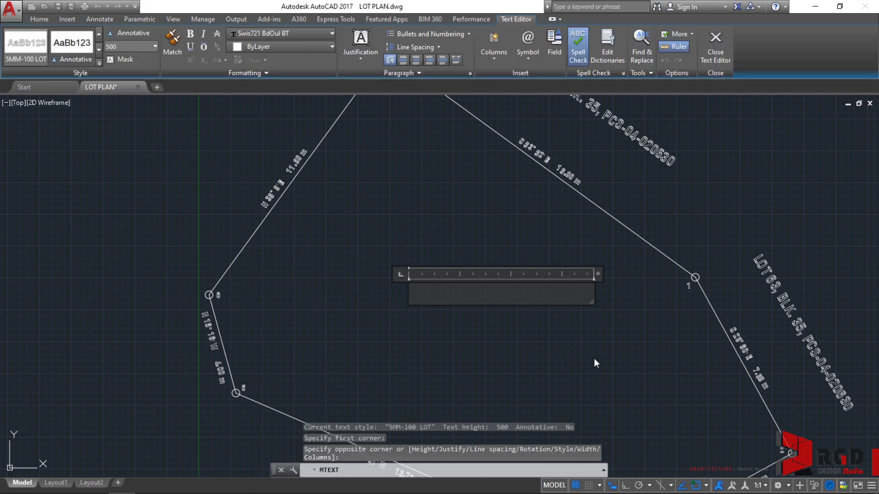
pyautogui.write('TOT')
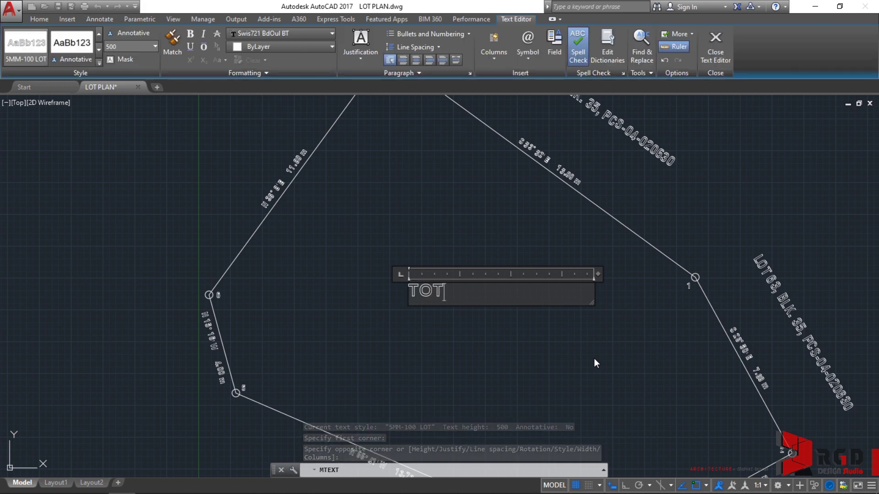
pyautogui.write('AL LOT')
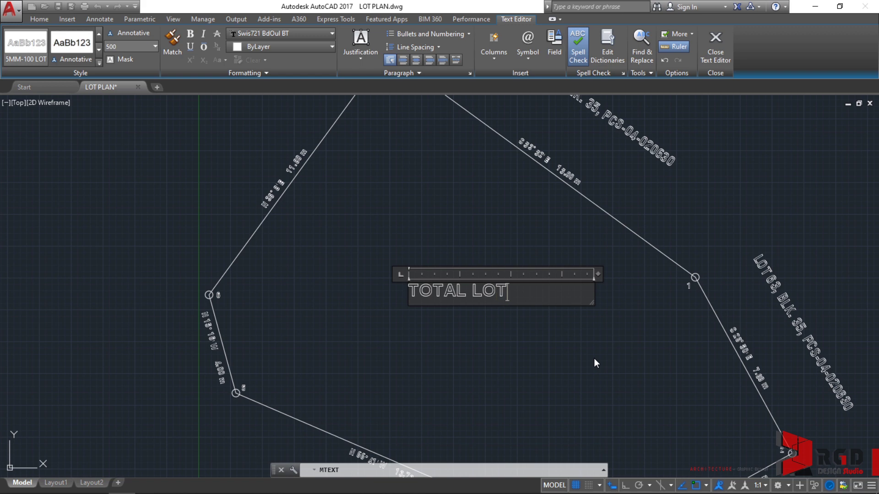
pyautogui.write(' AREA')
pyautogui.press('Return')
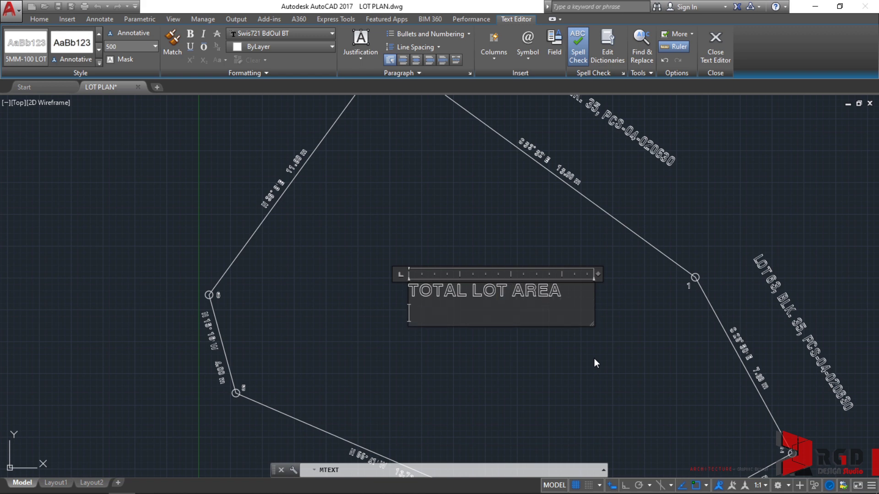
pyautogui.write('246 sq.m.')
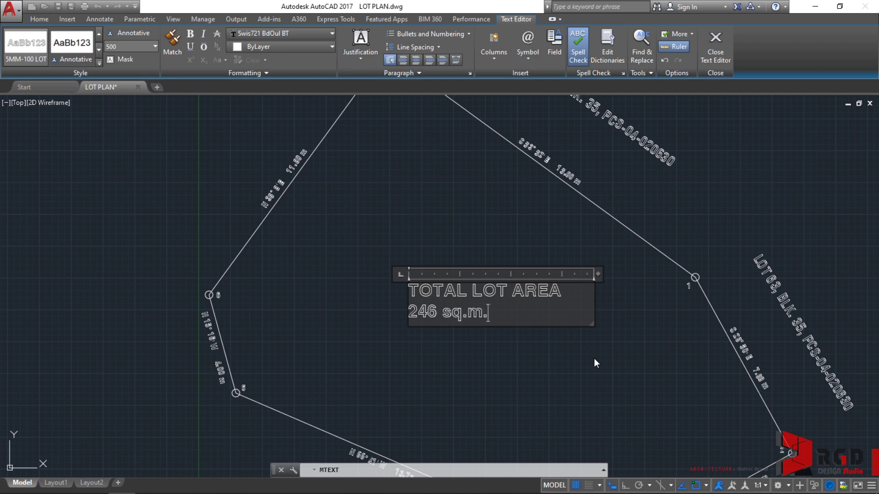
pyautogui.press('BackSpace')
# Centre-align both lines of the note and commit it
pyautogui.moveTo(488, 313); pyautogui.dragTo(380, 281)
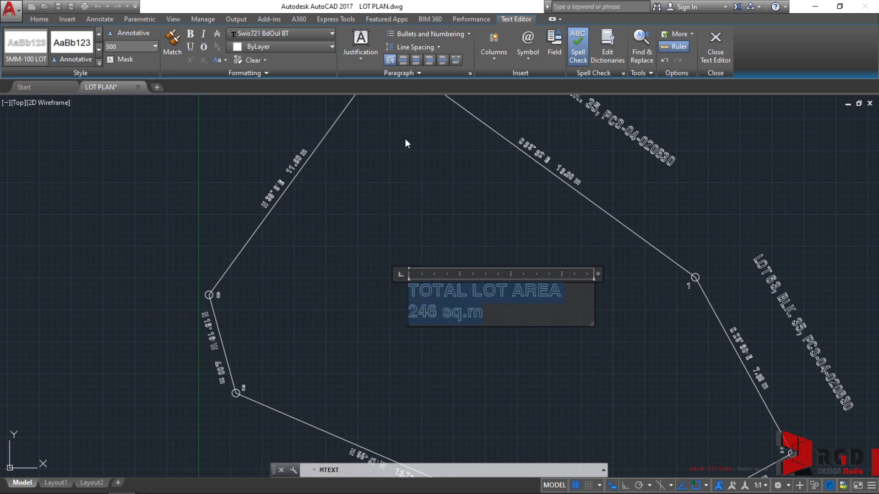
pyautogui.click(415, 62)
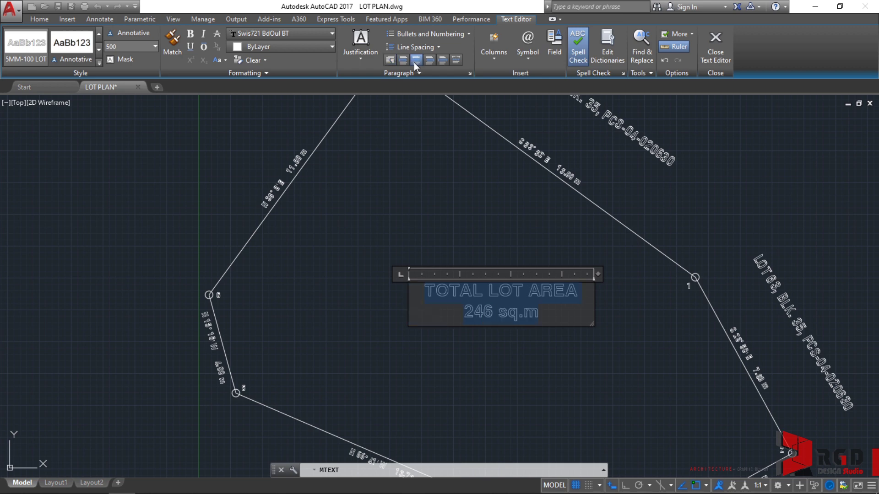
pyautogui.click(515, 240)
# Move the TOTAL LOT AREA note into the middle of the lot
pyautogui.scroll(-5, 551, 300)
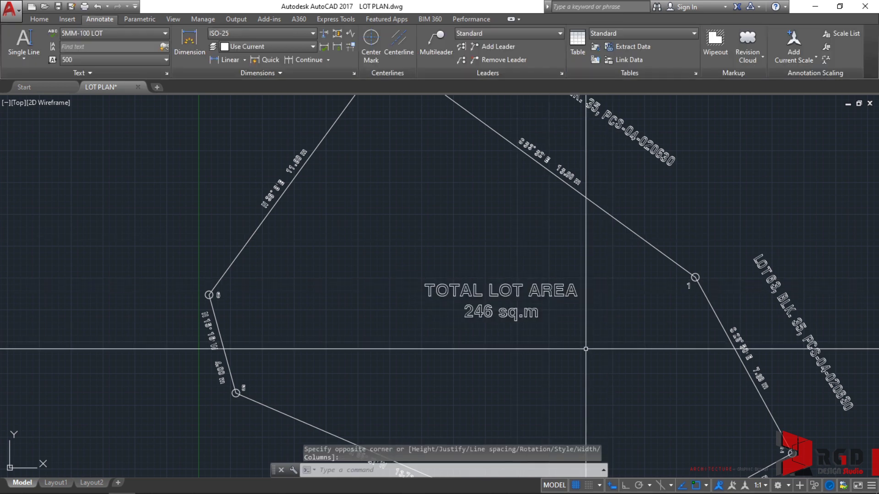
pyautogui.scroll(4, 534, 298)
pyautogui.click(457, 270)
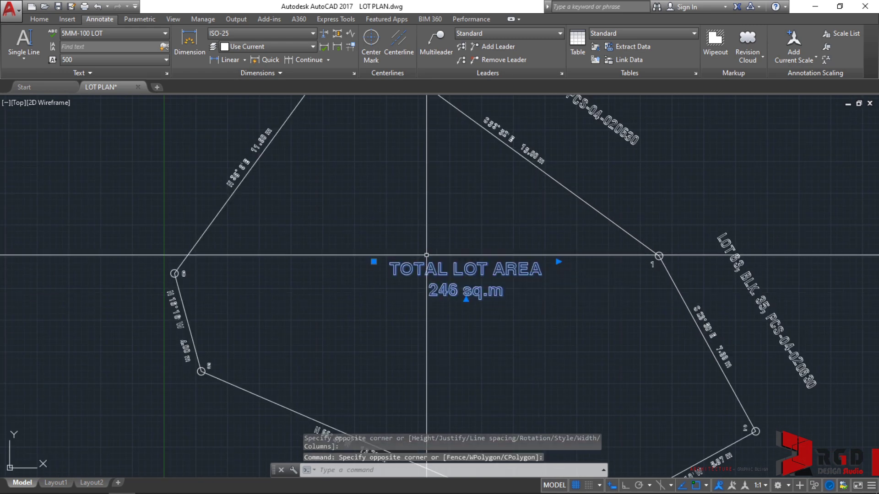
pyautogui.write('m')
pyautogui.press('Return')
pyautogui.click(467, 275)
pyautogui.scroll(-3, 471, 297)
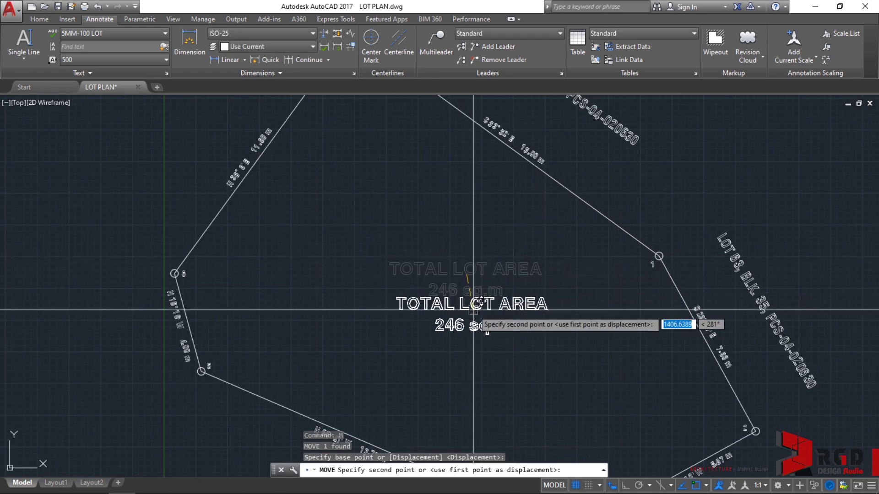
pyautogui.click(458, 305)
pyautogui.scroll(3, 462, 307)
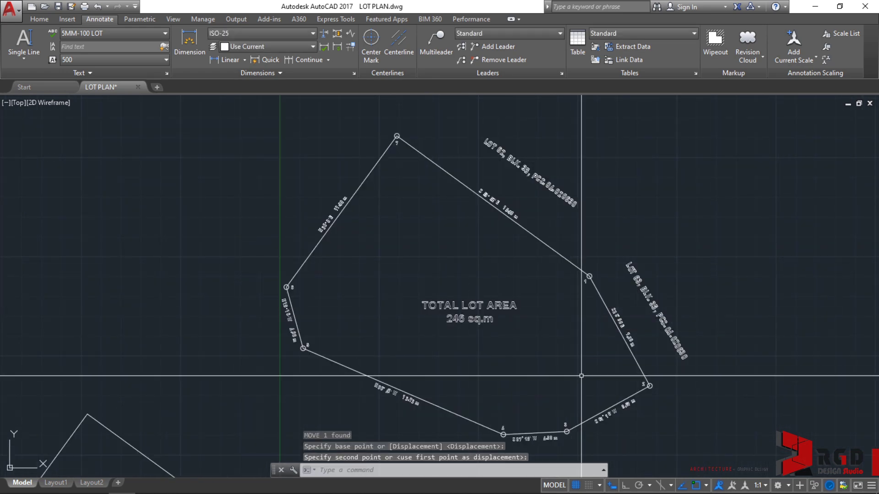
pyautogui.moveTo(569, 353); pyautogui.dragTo(642, 353, button='middle')
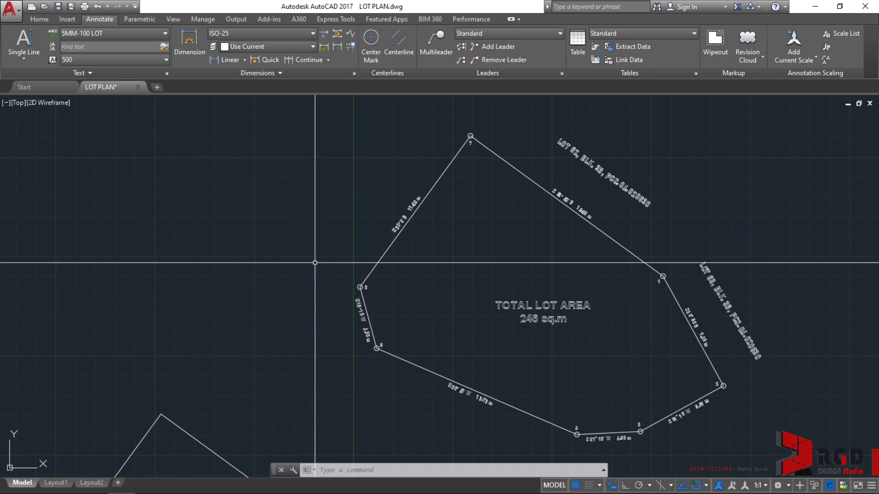
# Place a ROAD MTEXT label left of the lot, then view LOT PLAN.pdf for comparison
pyautogui.write('t')
pyautogui.press('Return')
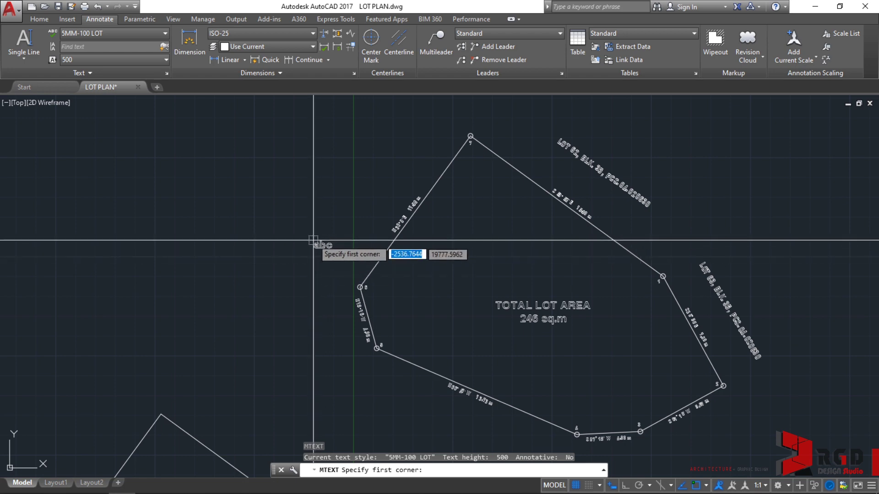
pyautogui.click(293, 222)
pyautogui.click(378, 246)
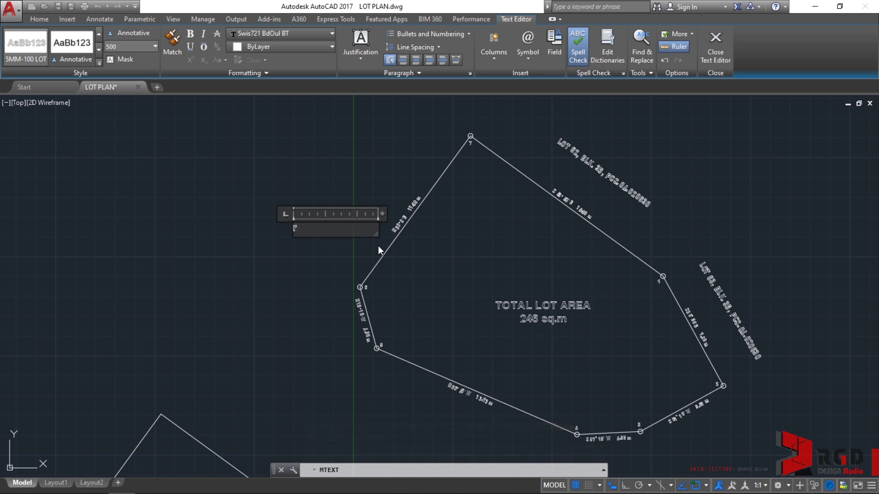
pyautogui.write('ROAD')
pyautogui.click(350, 252)
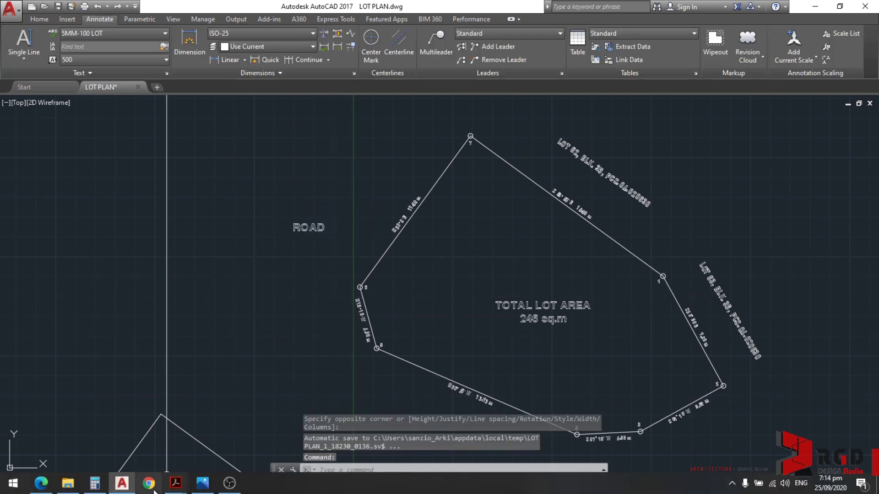
pyautogui.click(195, 488)
pyautogui.scroll(2, 281, 108)
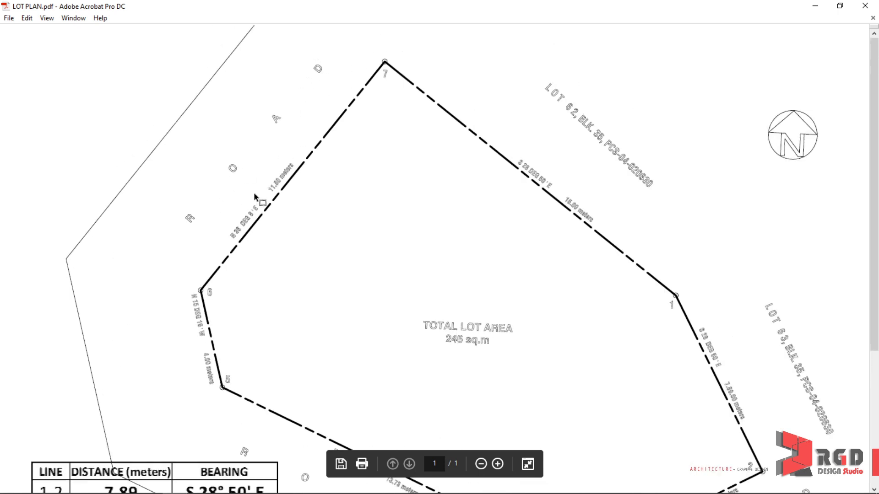
# Switch from Acrobat back to the AutoCAD LOT PLAN drawing
pyautogui.moveTo(261, 493)
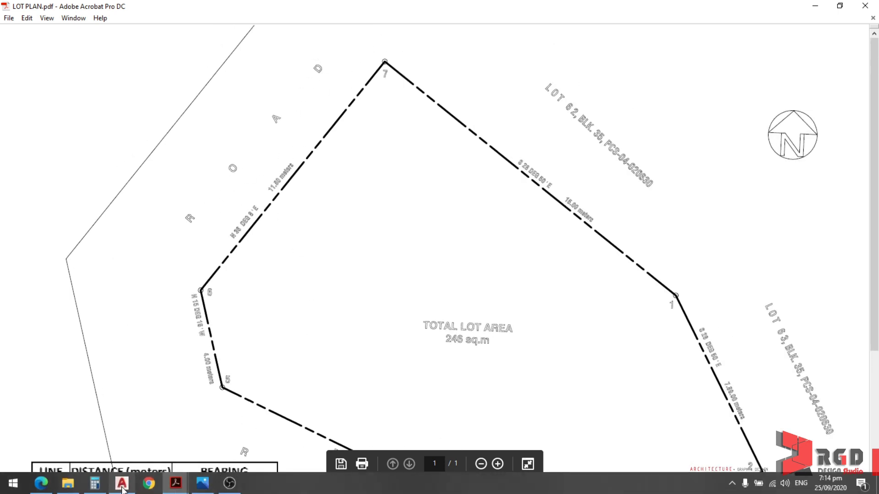
pyautogui.moveTo(122, 487)
pyautogui.click(122, 419)
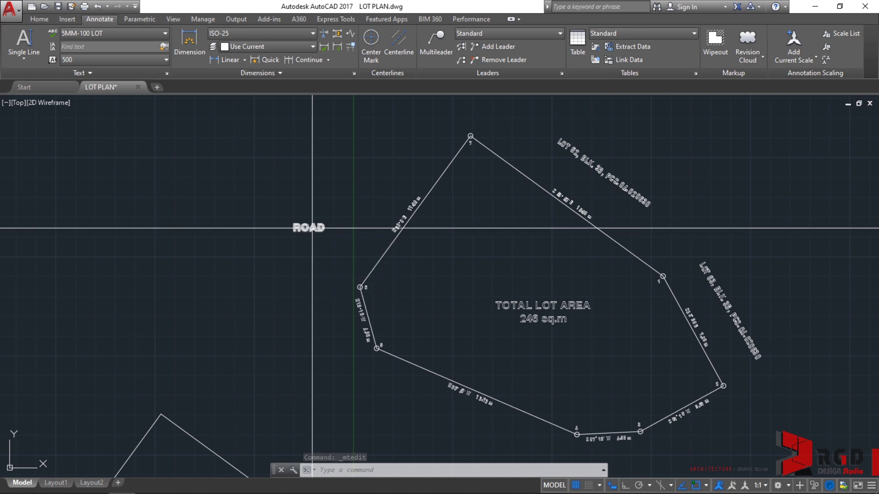
# Raise the ROAD label's character tracking from 1 to 4
pyautogui.doubleClick(311, 228)
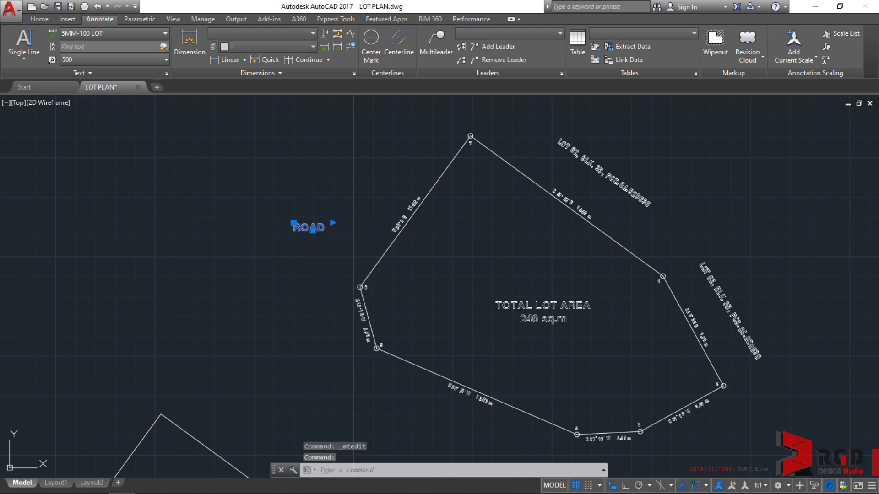
pyautogui.doubleClick(309, 228)
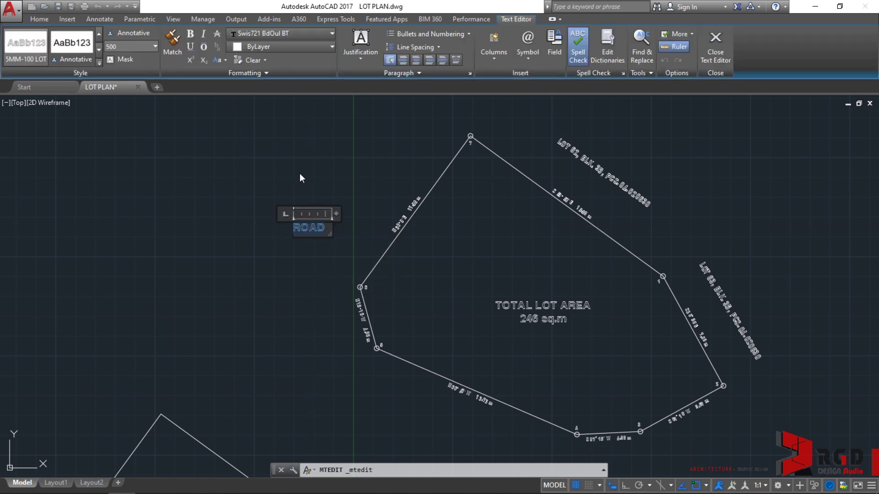
pyautogui.click(263, 73)
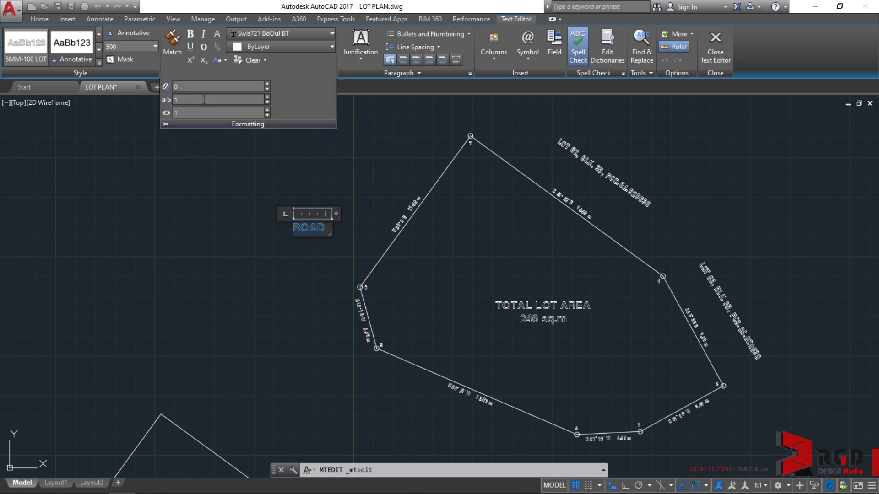
pyautogui.click(268, 98)
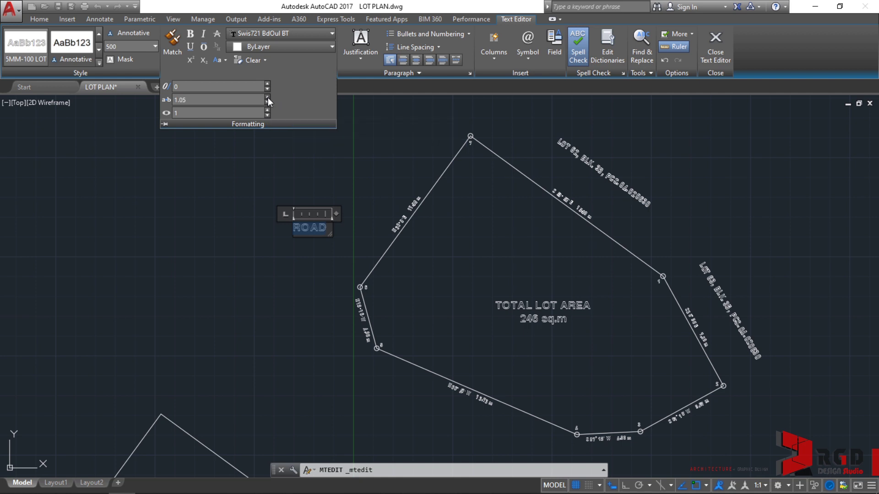
pyautogui.moveTo(268, 98); pyautogui.dragTo(267, 98)
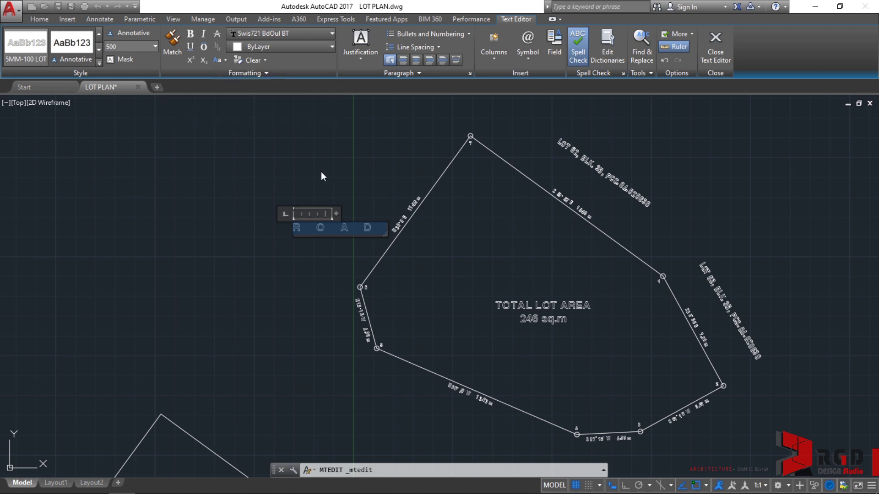
pyautogui.click(346, 171)
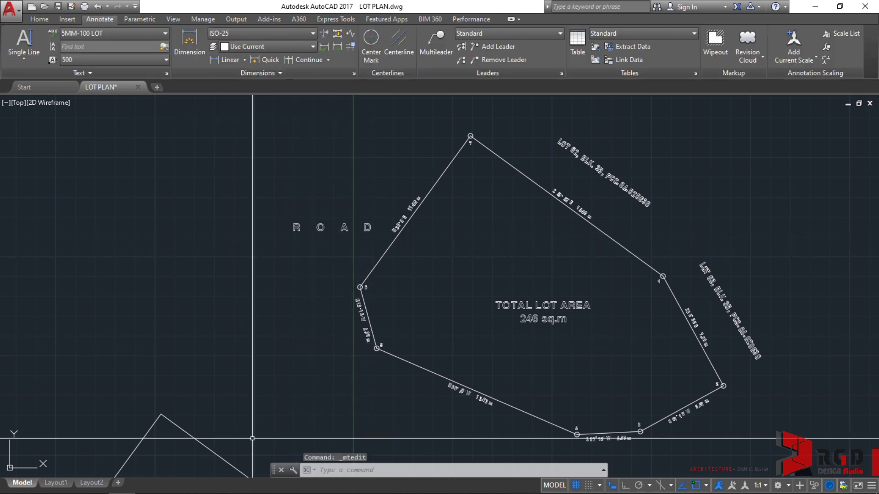
# Bring LOT PLAN.pdf up in Acrobat to compare against the reference
pyautogui.moveTo(233, 486)
pyautogui.moveTo(175, 489)
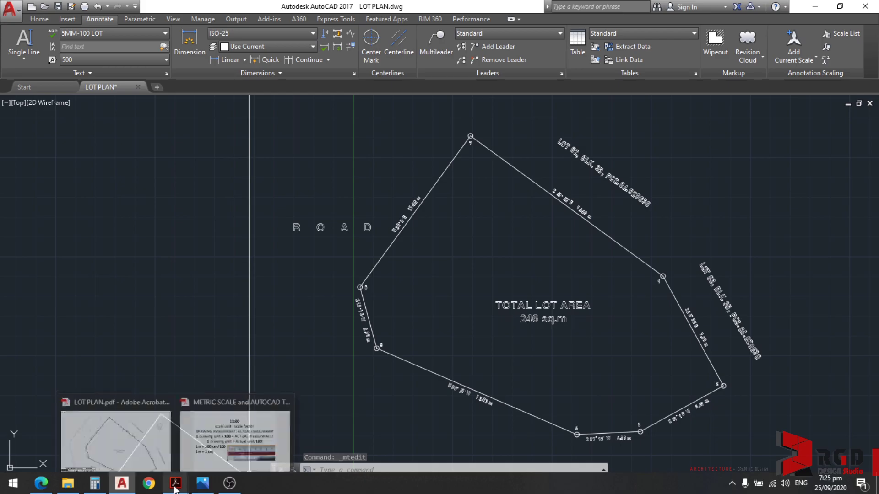
pyautogui.click(130, 428)
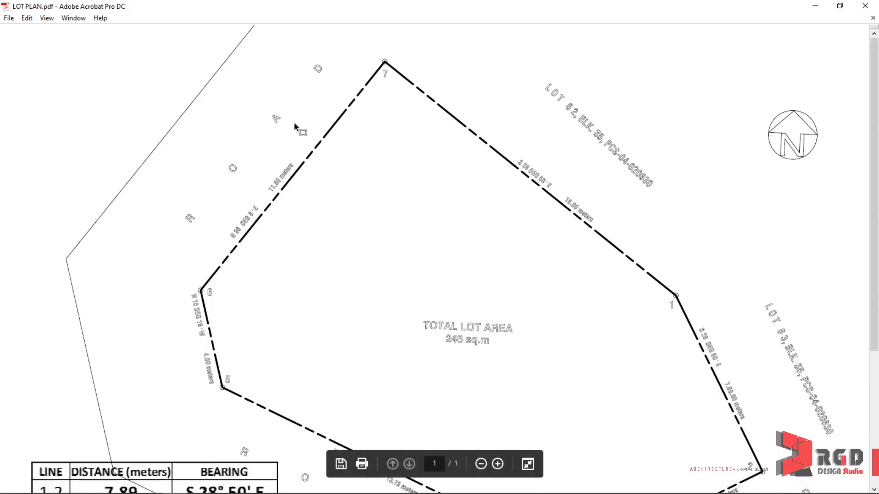
# Back in AutoCAD, stretch the ROAD text box width out to the lot's edge
pyautogui.moveTo(128, 492)
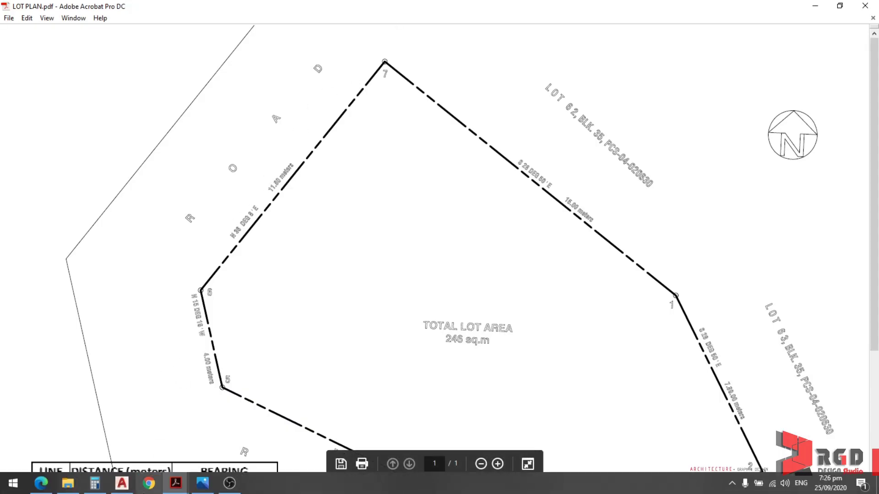
pyautogui.click(122, 455)
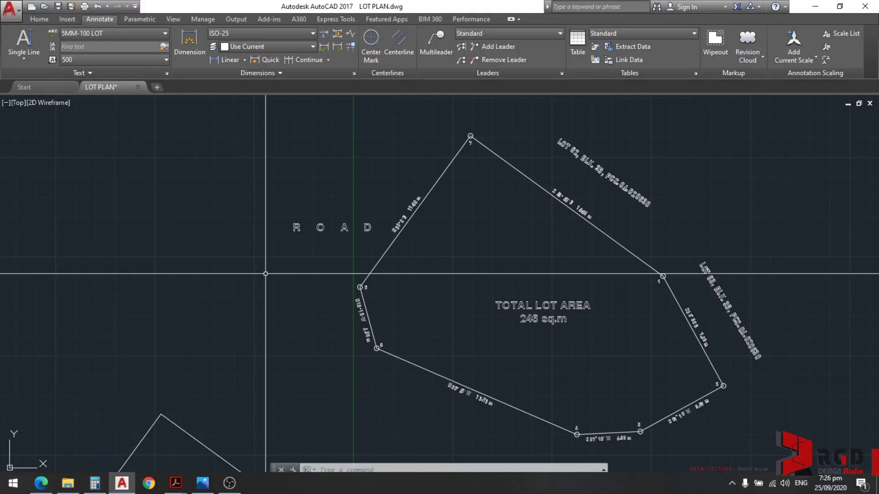
pyautogui.click(341, 227)
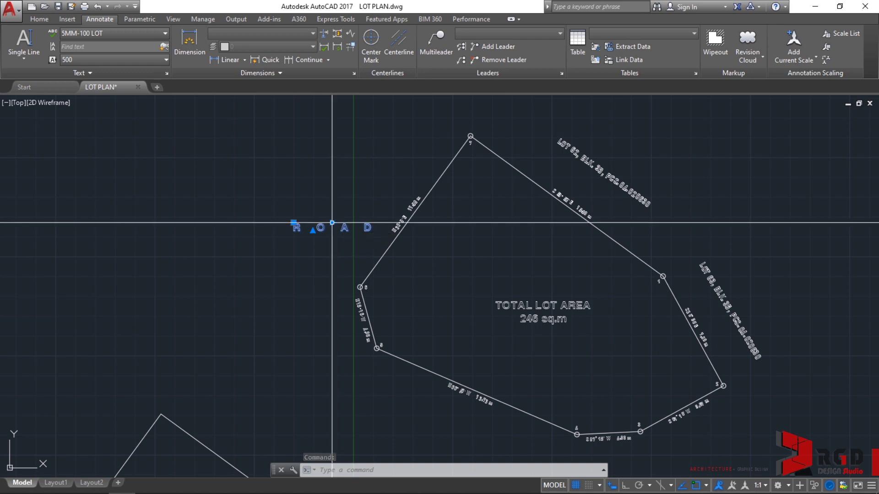
pyautogui.click(332, 222)
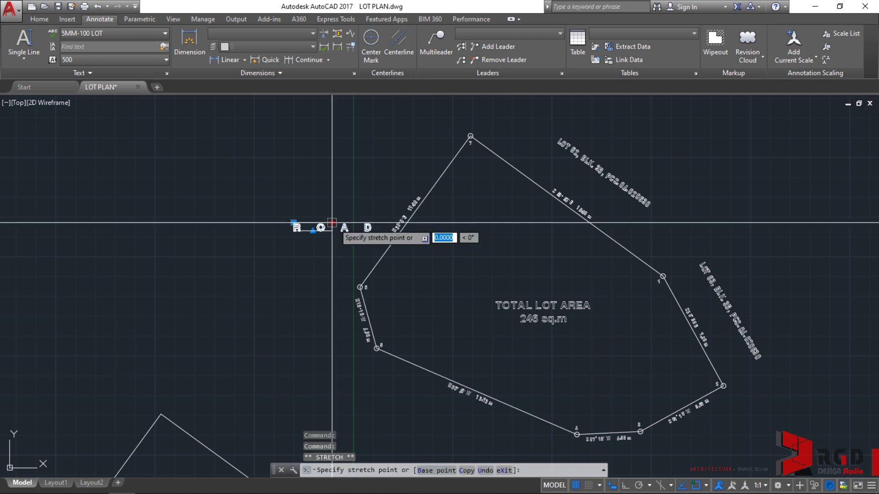
pyautogui.click(490, 226)
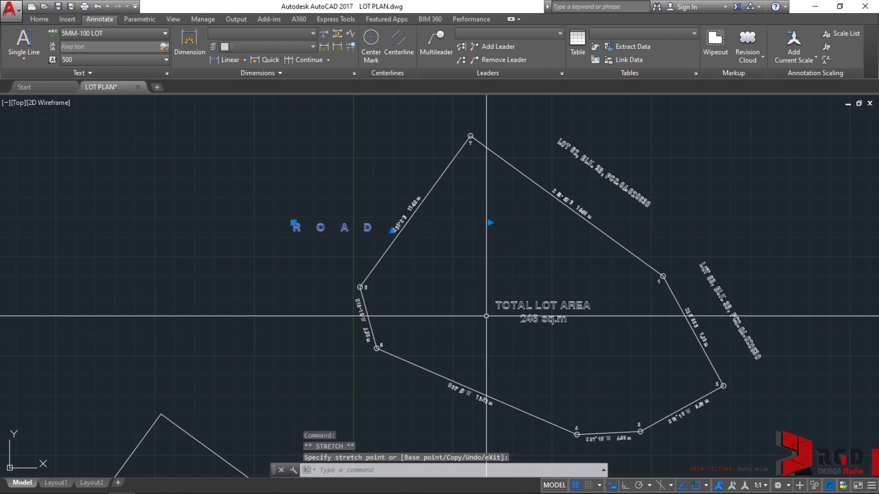
# Distribute the ROAD letters evenly across the full text box width
pyautogui.doubleClick(344, 227)
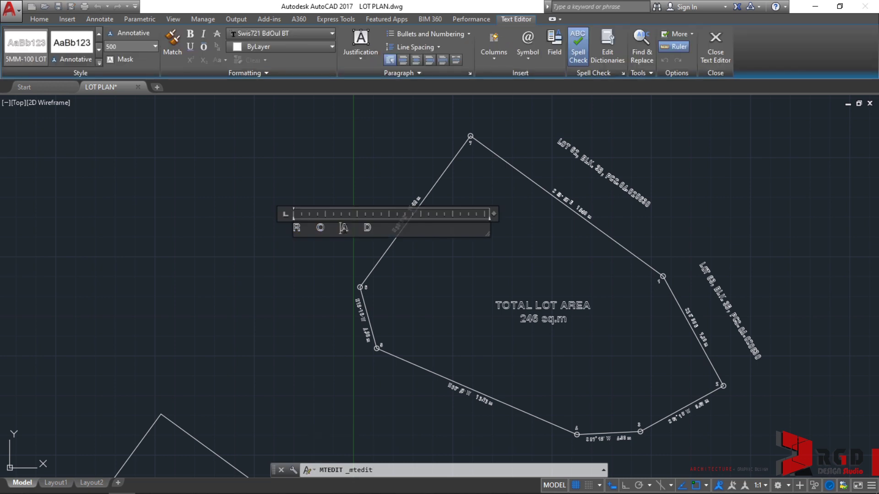
pyautogui.doubleClick(344, 229)
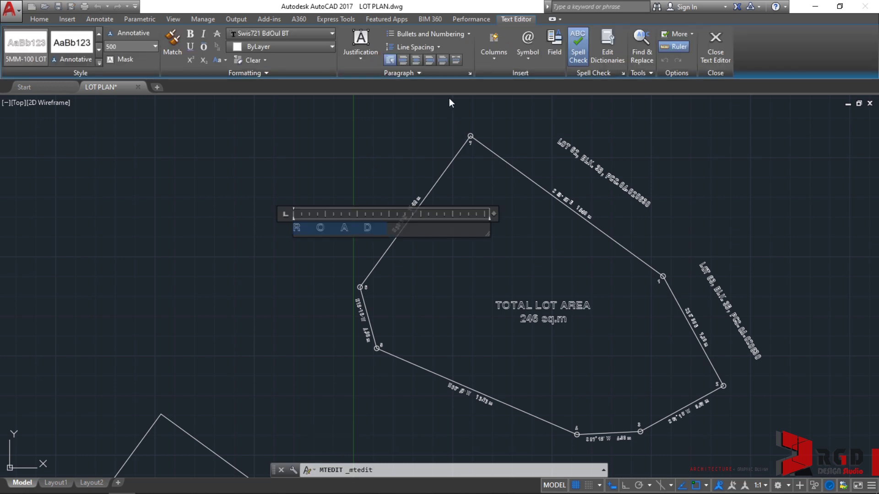
pyautogui.click(456, 60)
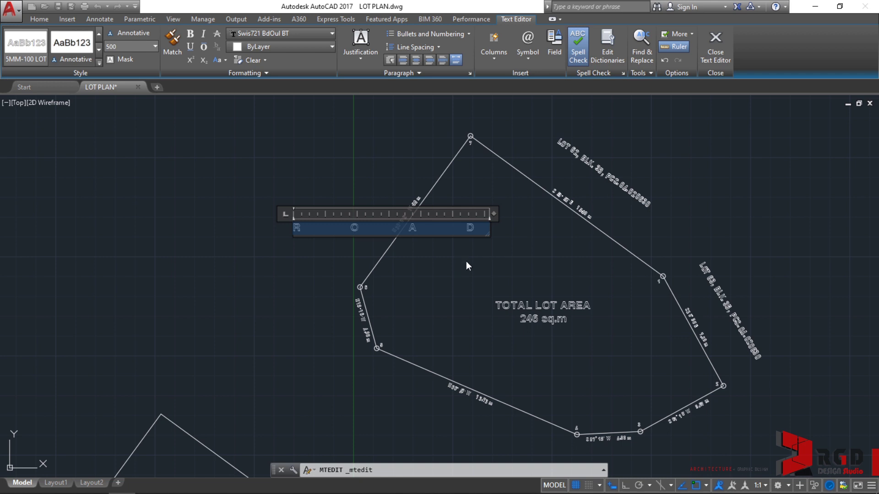
pyautogui.click(469, 286)
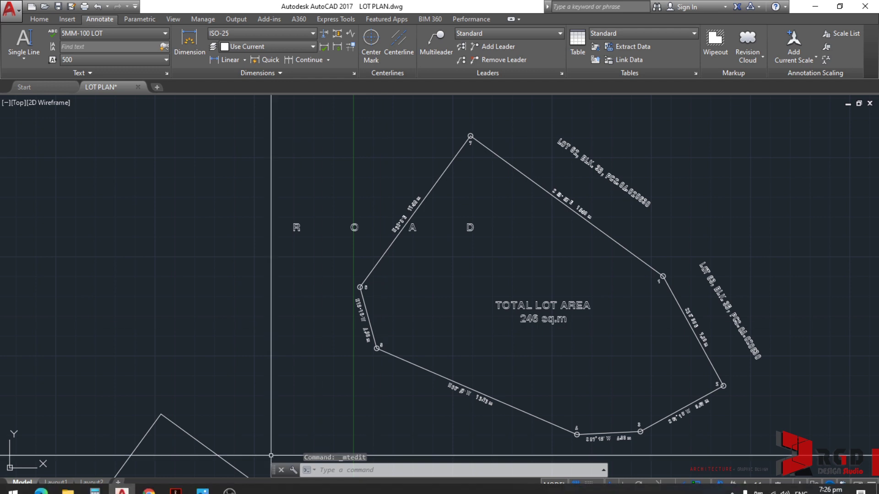
# Rotate the ROAD text (RO) to the angle of the road-side boundary
pyautogui.click(470, 228)
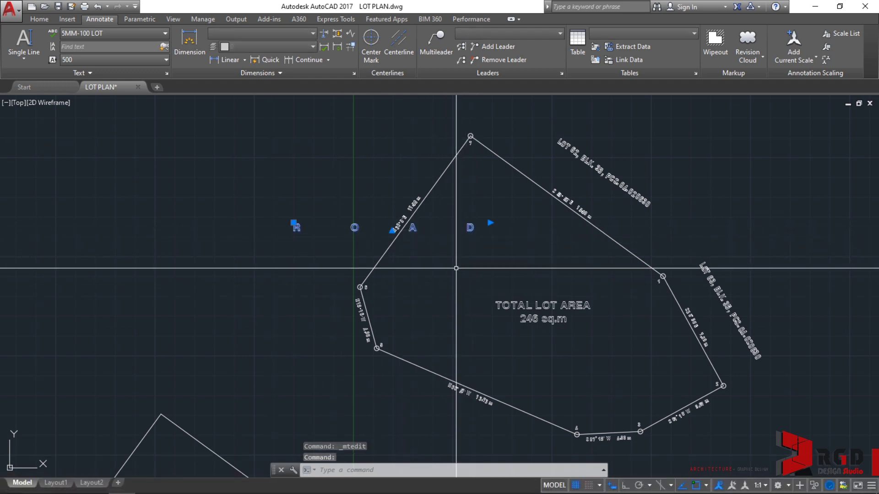
pyautogui.write('RO')
pyautogui.press('Return')
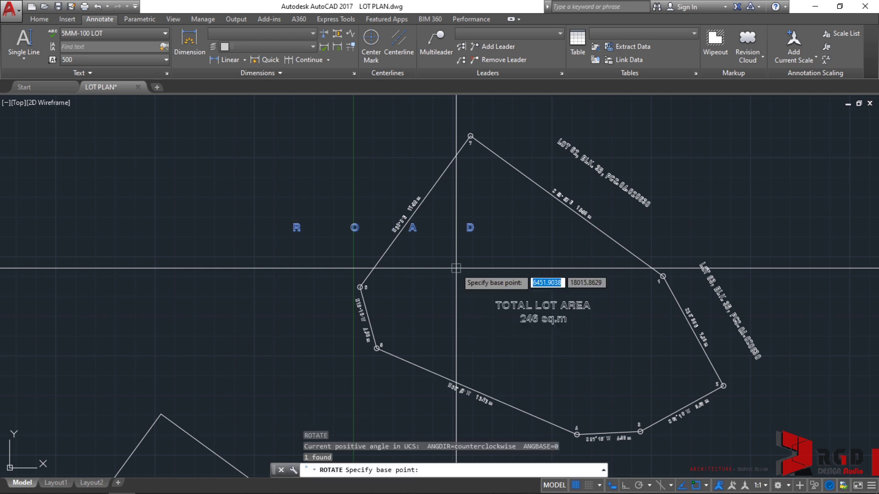
pyautogui.click(294, 233)
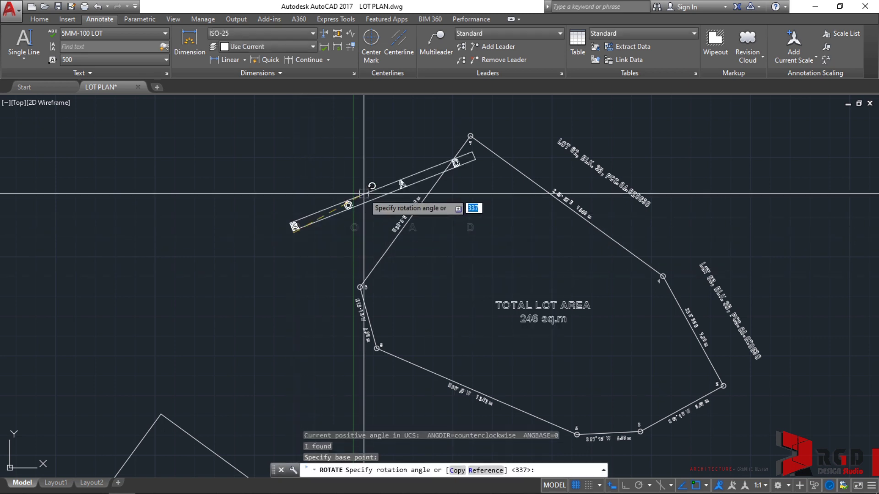
pyautogui.click(373, 133)
pyautogui.moveTo(406, 141); pyautogui.dragTo(393, 219, button='middle')
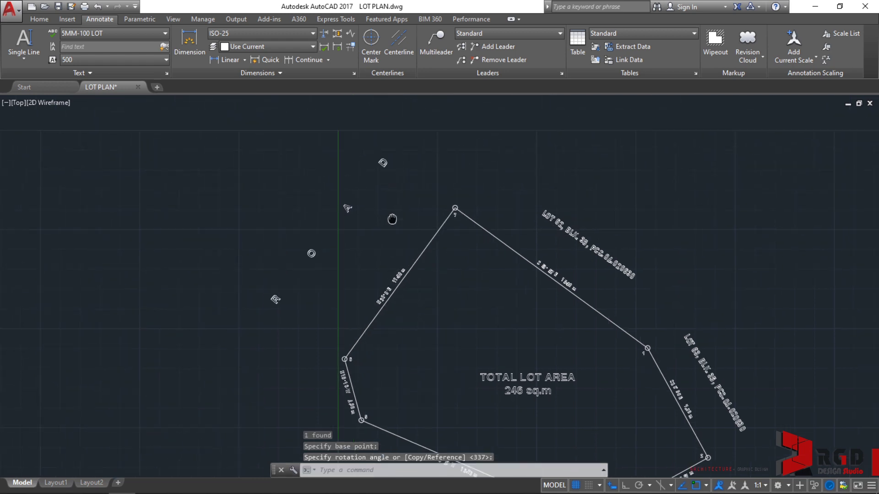
# Move the rotated ROAD text alongside the lot's road-side boundary
pyautogui.click(347, 209)
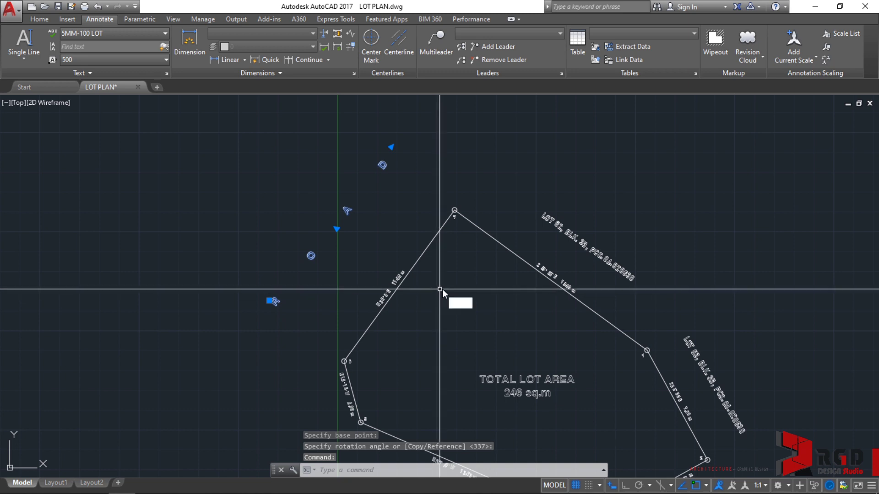
pyautogui.write('M')
pyautogui.press('Return')
pyautogui.click(321, 241)
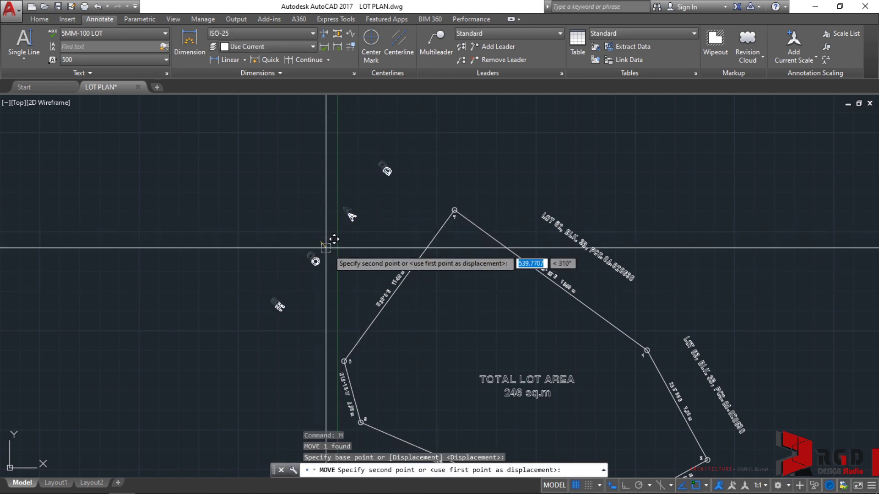
pyautogui.click(362, 269)
# Window-select the ROAD letters, then cancel an unintended grip stretch
pyautogui.moveTo(203, 487)
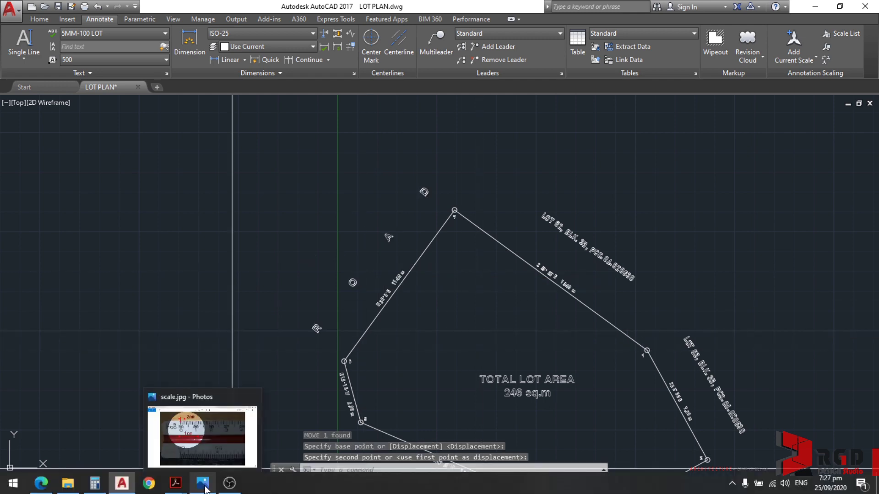
pyautogui.moveTo(176, 484)
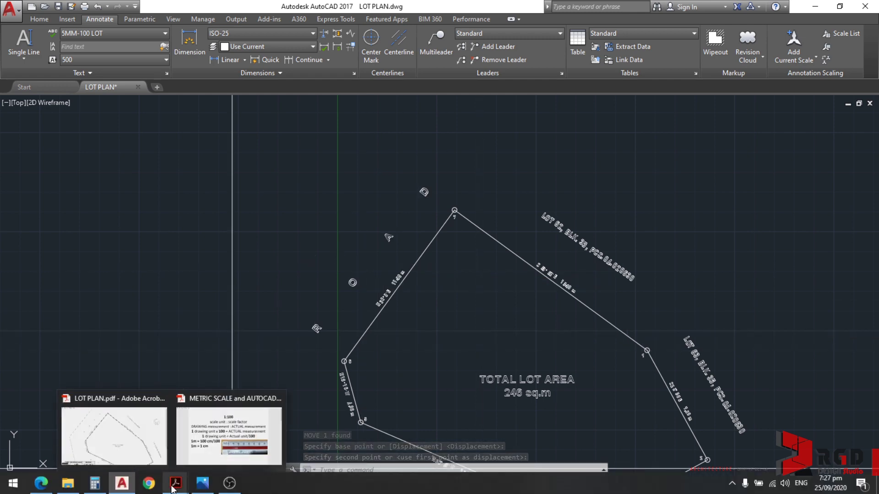
pyautogui.moveTo(133, 436)
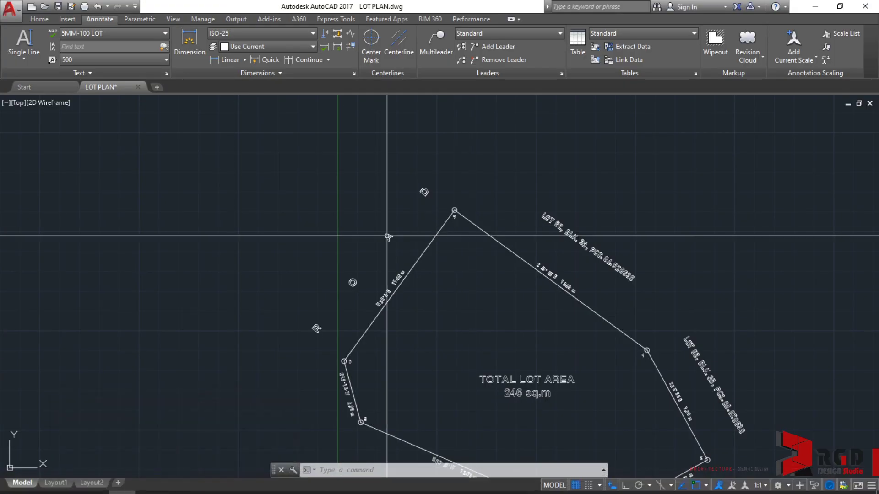
pyautogui.click(388, 237)
pyautogui.click(386, 229)
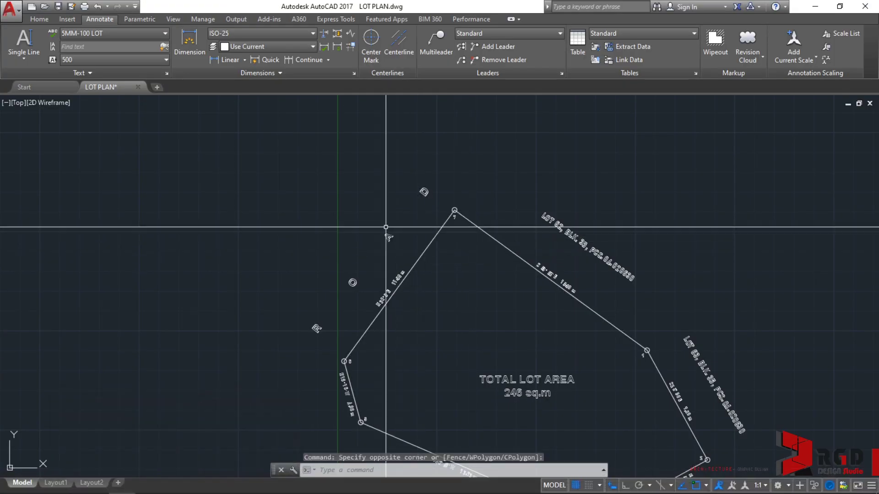
pyautogui.click(387, 238)
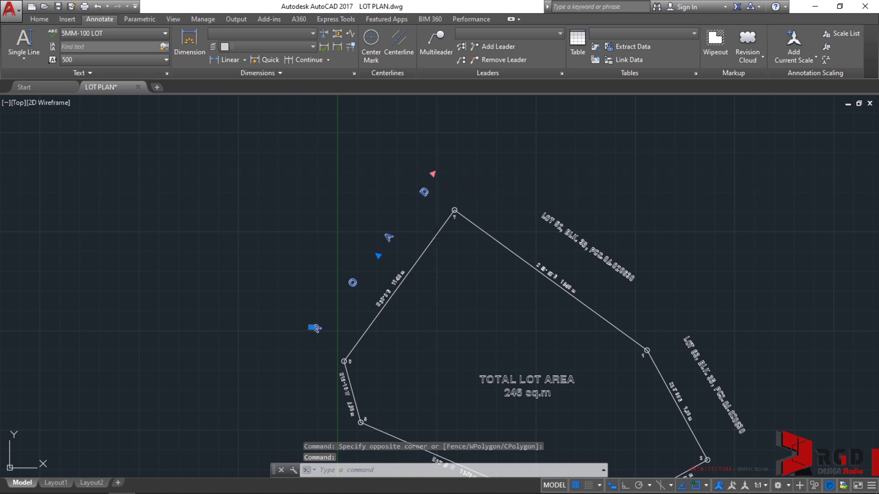
pyautogui.click(432, 174)
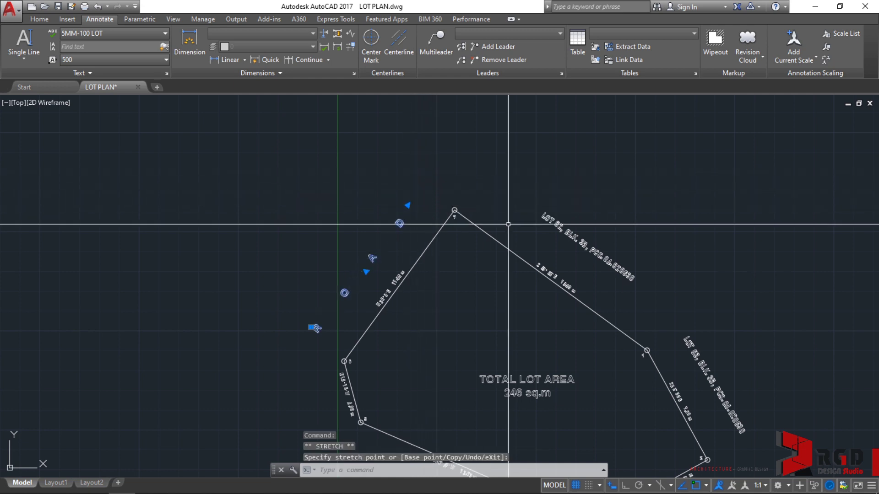
pyautogui.press('Escape')
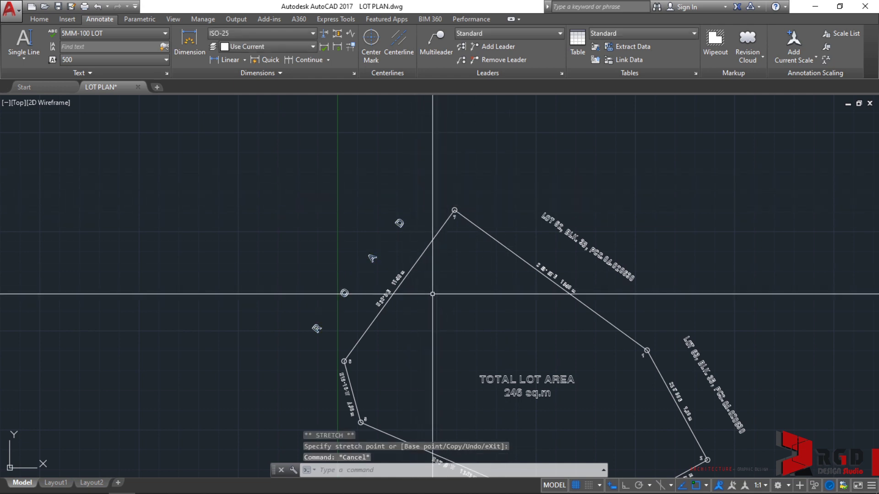
# Move the ROAD letters further up-right beside the boundary from point 8 to 7
pyautogui.click(373, 260)
pyautogui.write('M')
pyautogui.press('Return')
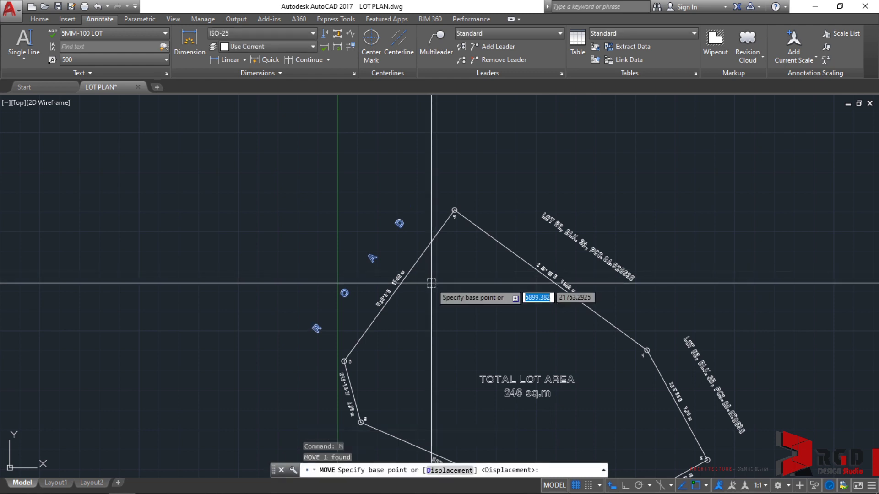
pyautogui.scroll(2, 431, 283)
pyautogui.click(435, 296)
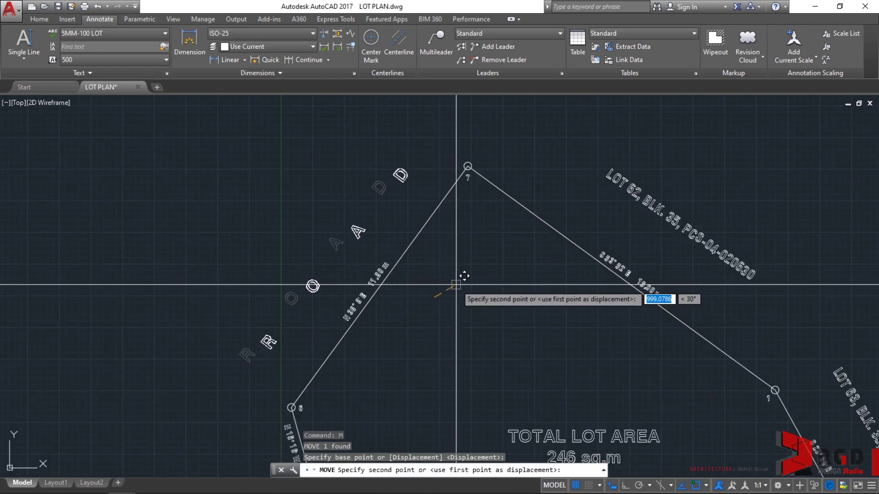
pyautogui.click(467, 285)
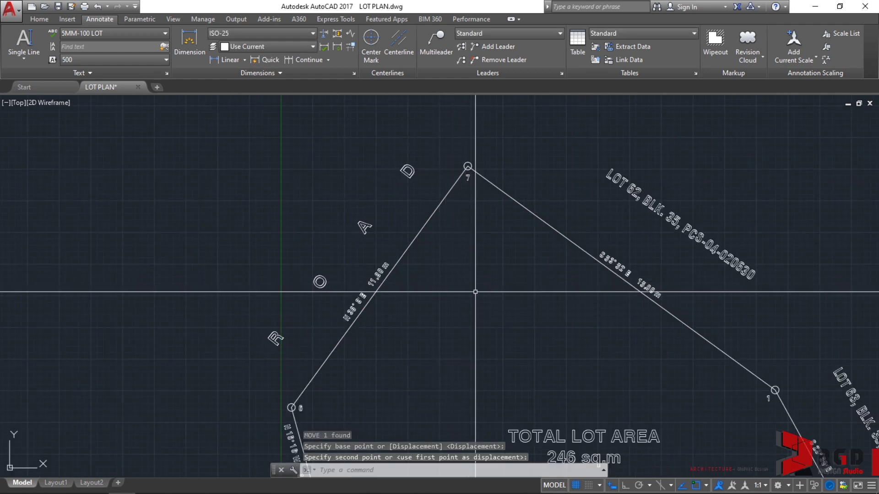
pyautogui.scroll(-3, 476, 291)
pyautogui.scroll(-1, 376, 312)
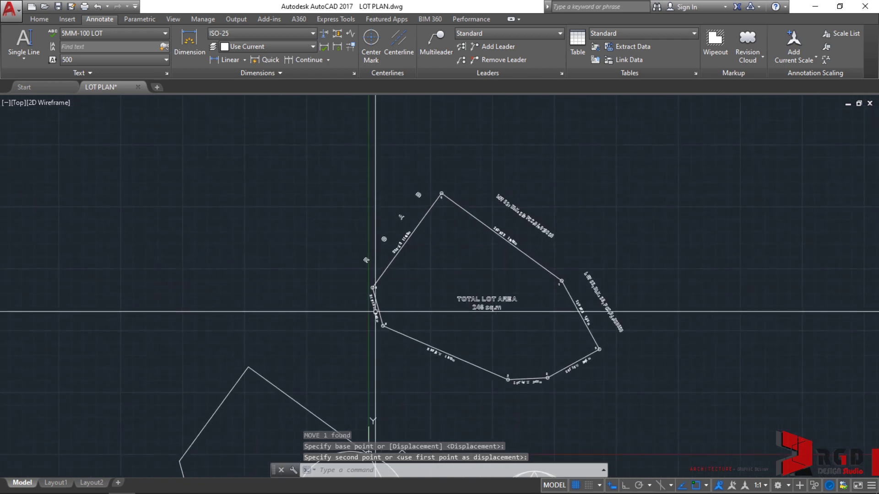
pyautogui.moveTo(154, 493)
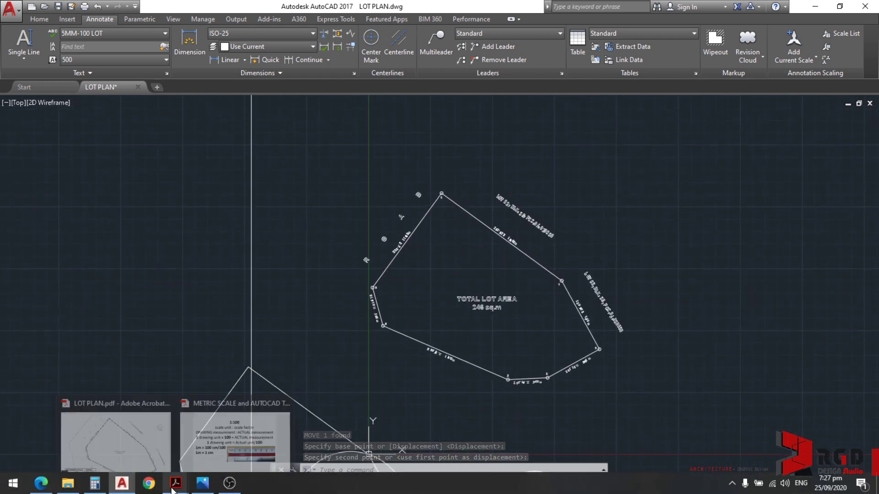
pyautogui.click(115, 430)
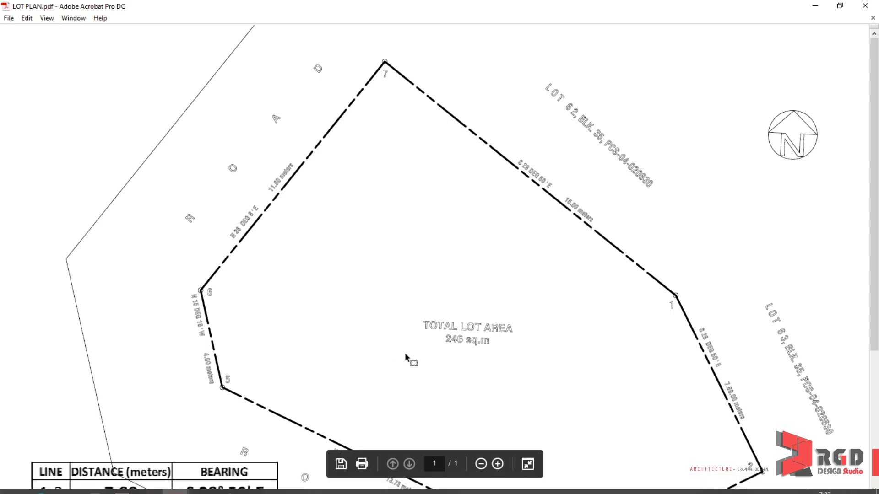
pyautogui.moveTo(424, 365)
pyautogui.mouseDown()
pyautogui.moveTo(452, 196)
pyautogui.moveTo(453, 208)
pyautogui.mouseUp()
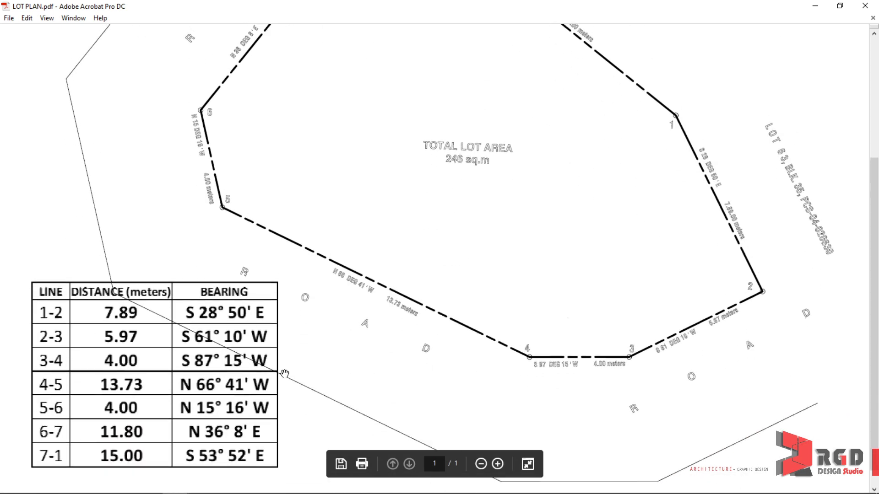
pyautogui.moveTo(251, 492)
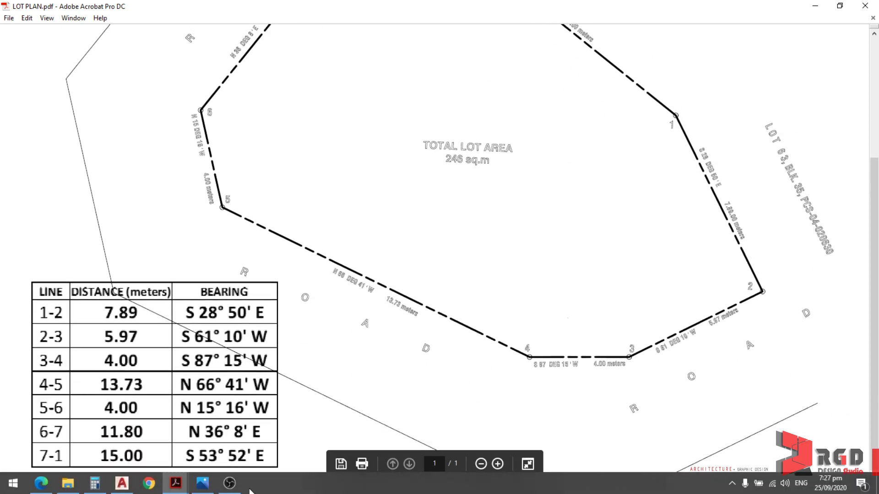
pyautogui.moveTo(124, 486)
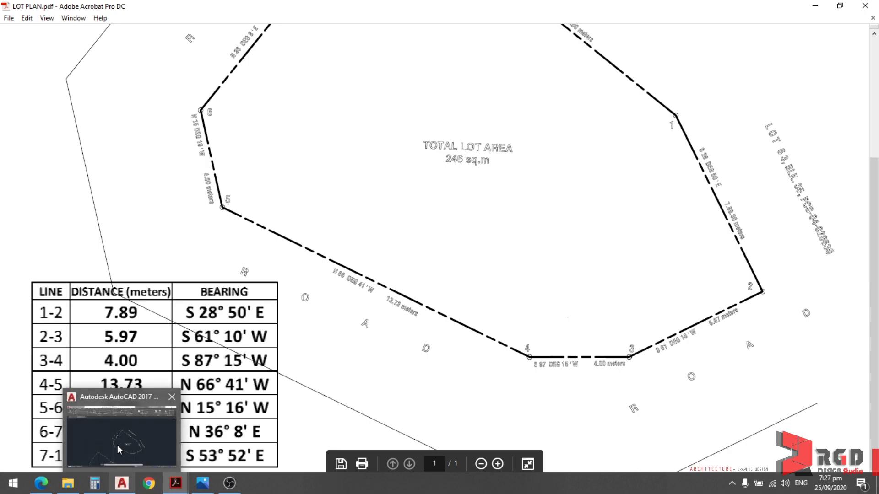
pyautogui.click(167, 407)
# Copy the ROAD labels to near the lot's lower-right corner
pyautogui.click(384, 239)
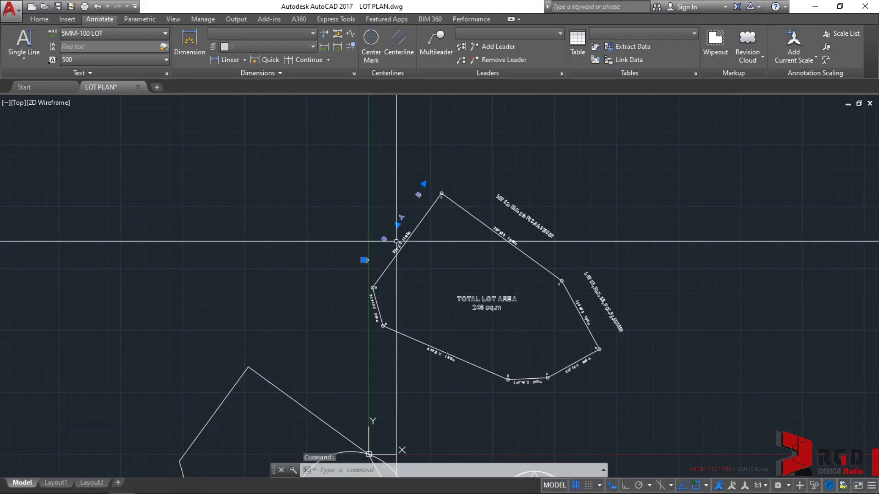
pyautogui.press('Return')
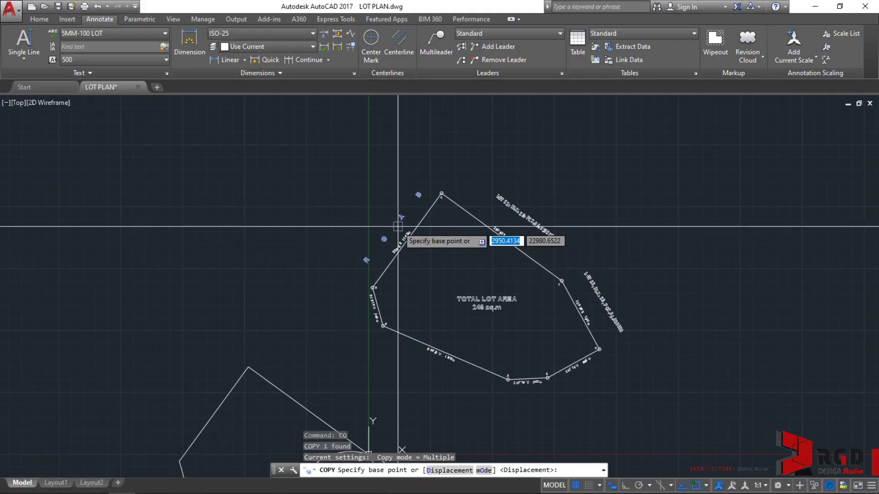
pyautogui.click(398, 224)
pyautogui.click(593, 386)
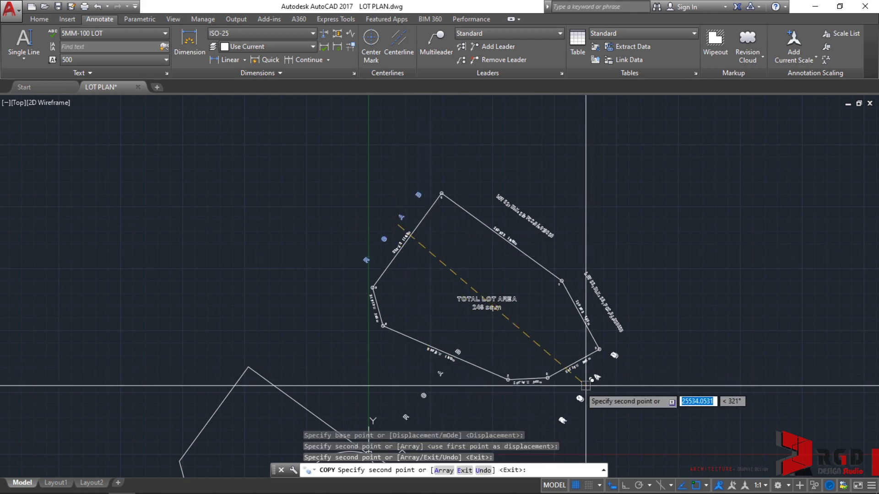
pyautogui.press('Escape')
# Rotate the copied ROAD labels to match the lower 5-4 lot side
pyautogui.scroll(2, 476, 388)
pyautogui.click(524, 343)
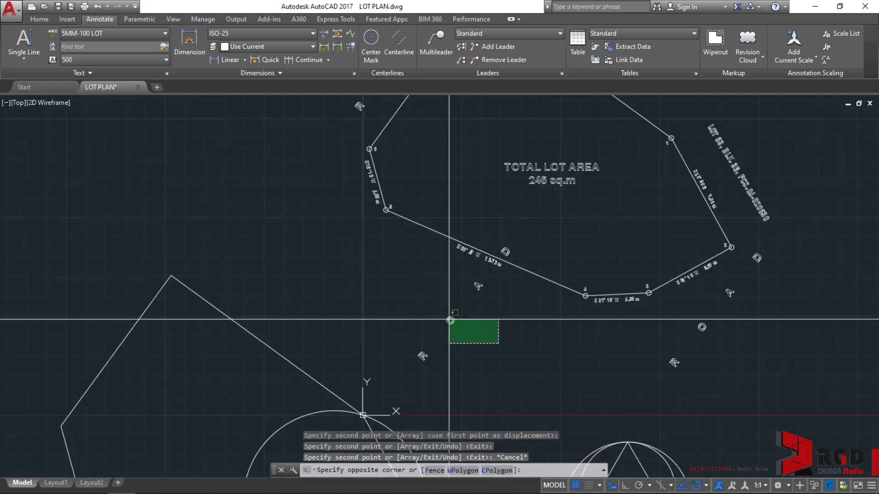
pyautogui.click(420, 301)
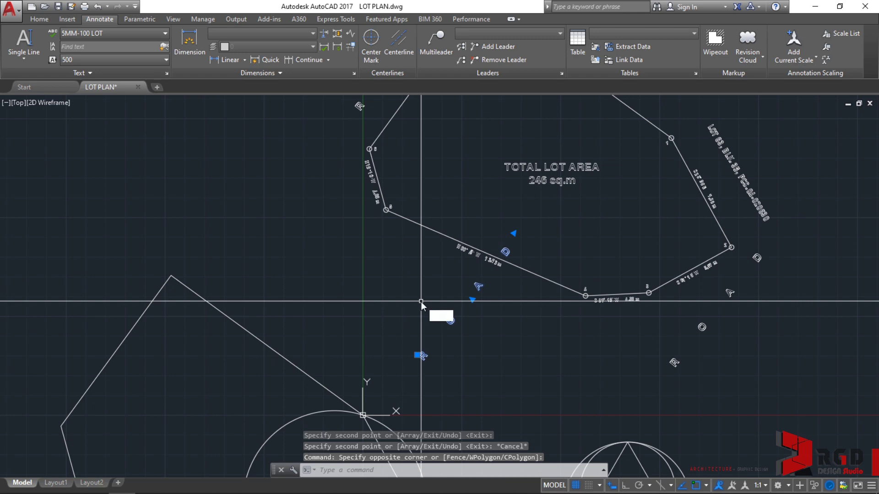
pyautogui.press('Return')
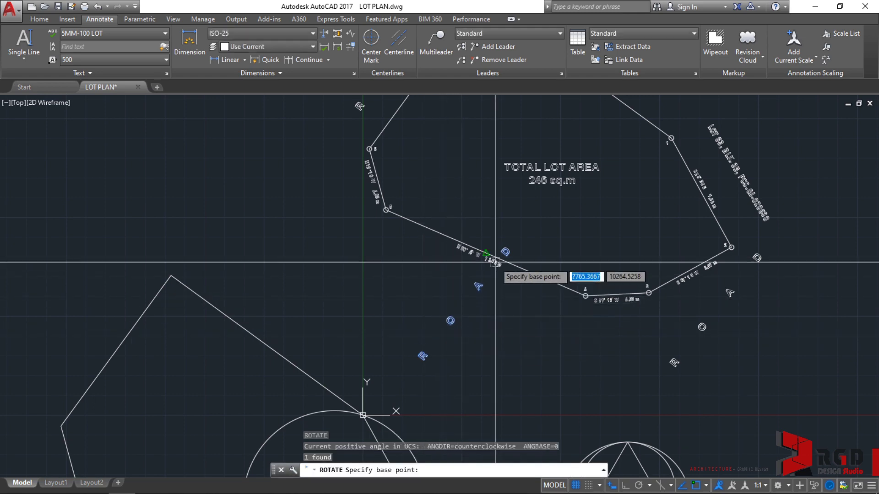
pyautogui.click(510, 255)
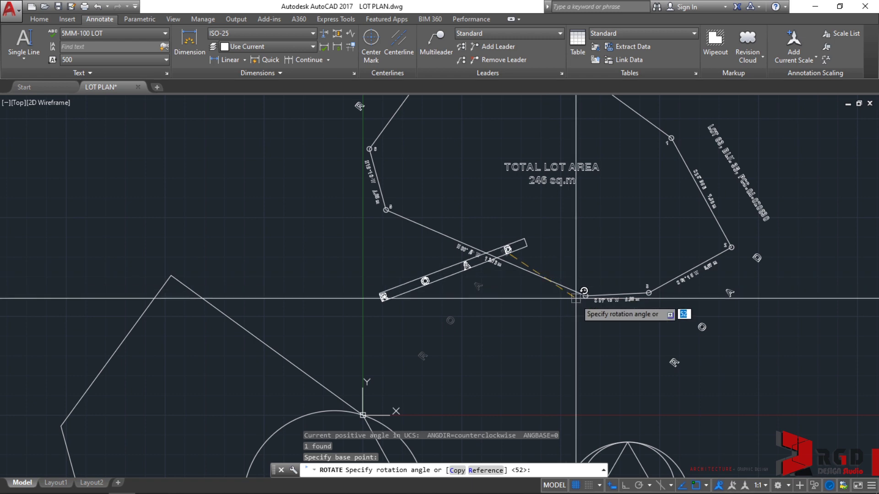
pyautogui.click(535, 346)
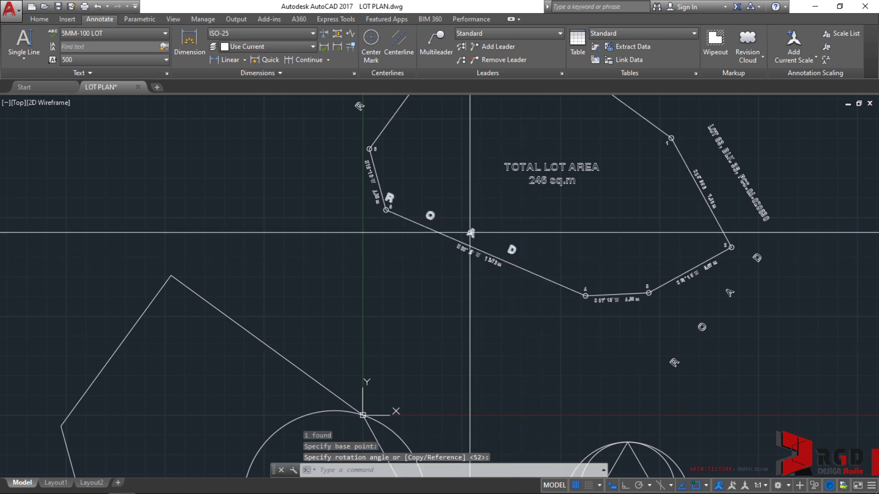
# Move the rotated labels just beneath the 5-4 boundary line
pyautogui.click(477, 245)
pyautogui.write('m')
pyautogui.press('Return')
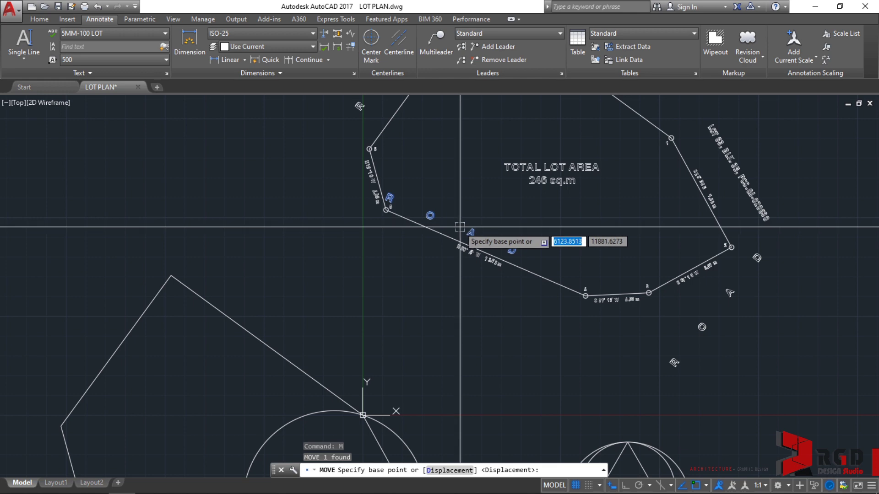
pyautogui.click(460, 228)
pyautogui.scroll(-3, 478, 265)
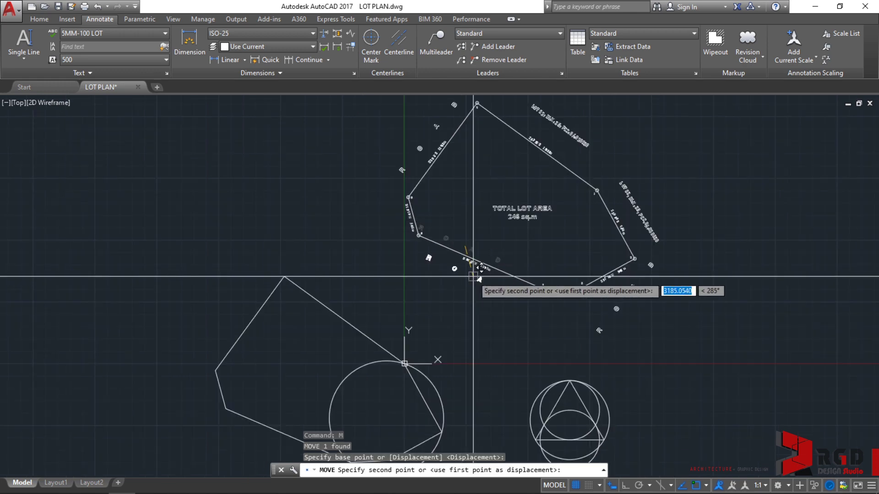
pyautogui.scroll(5, 486, 270)
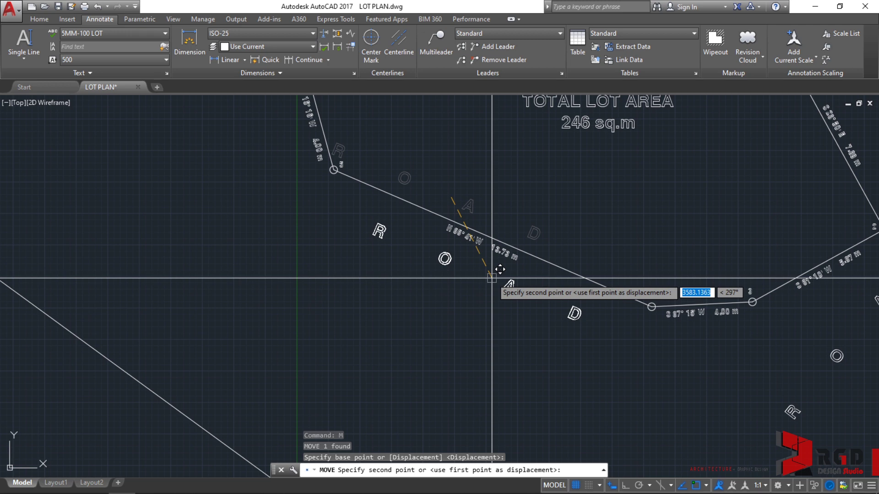
pyautogui.click(491, 278)
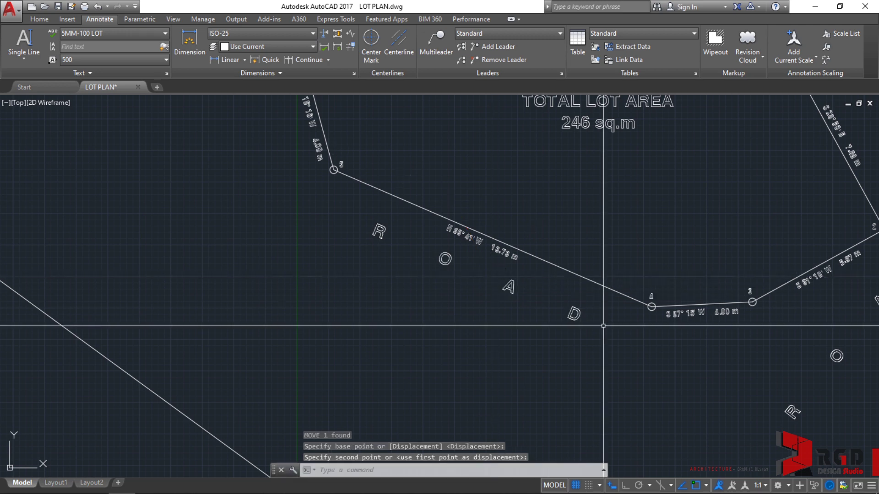
pyautogui.scroll(-2, 575, 314)
pyautogui.moveTo(403, 422); pyautogui.dragTo(201, 403, button='middle')
# Rotate the ROAD letters near the right corner to align with boundary line 2-3
pyautogui.click(539, 313)
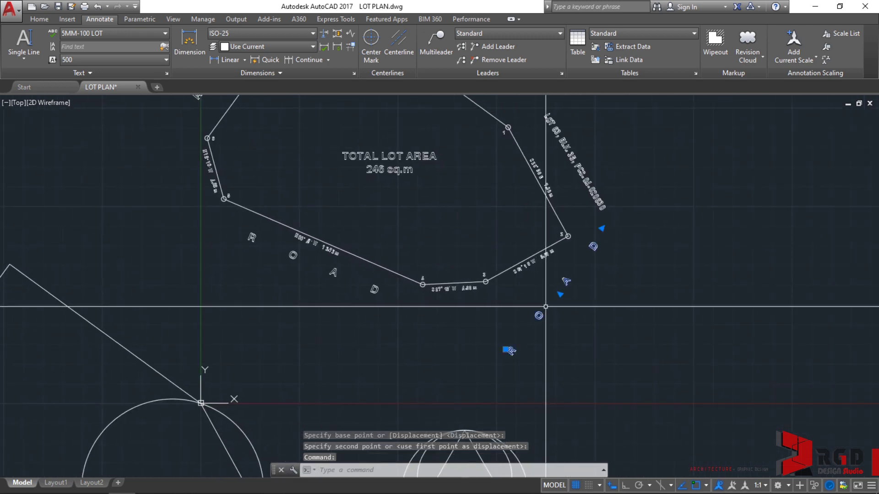
pyautogui.write('RO')
pyautogui.press('Return')
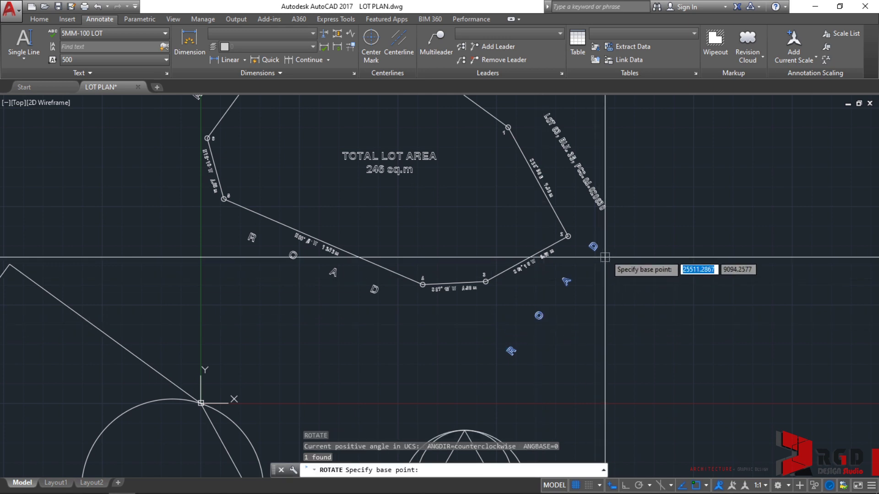
pyautogui.click(602, 249)
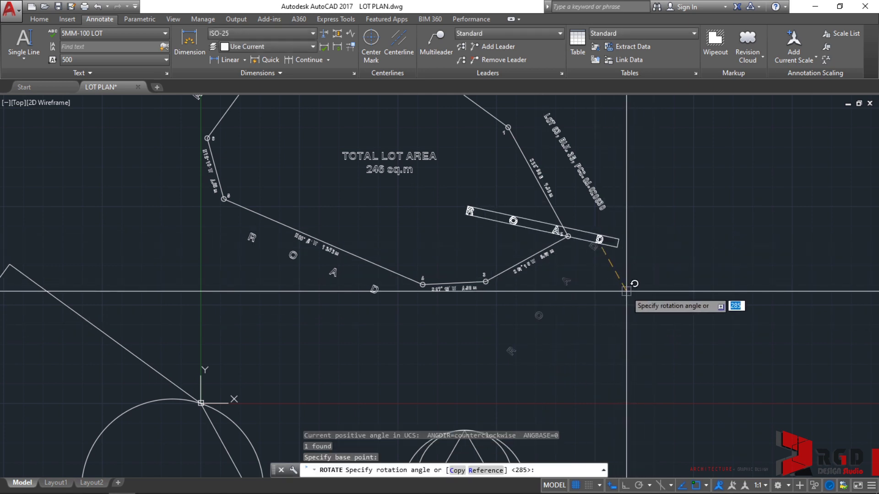
pyautogui.scroll(2, 631, 260)
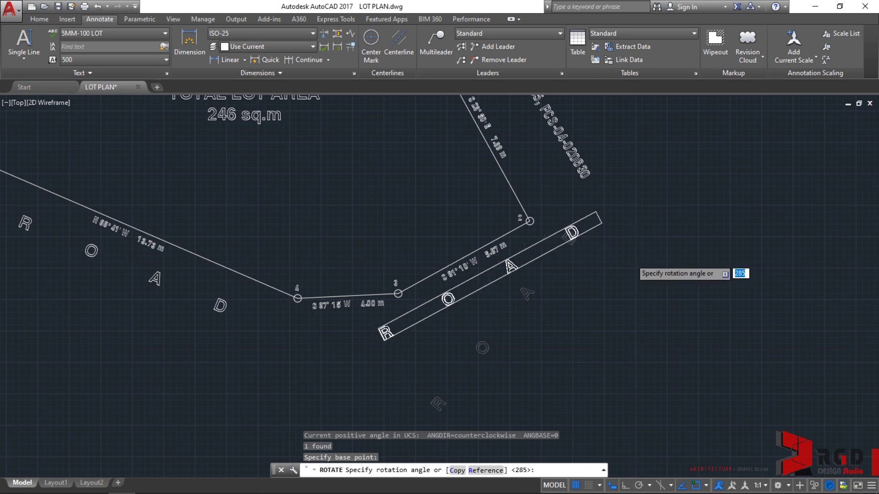
pyautogui.scroll(2, 631, 261)
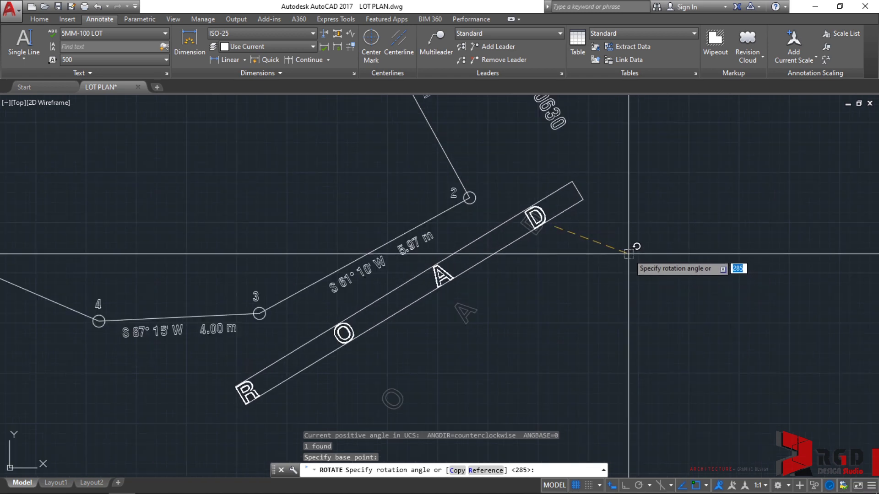
pyautogui.click(629, 257)
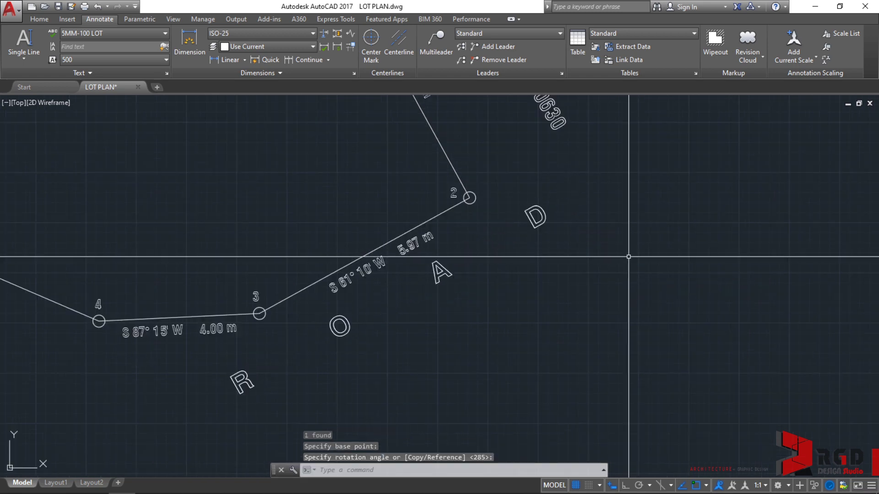
pyautogui.scroll(-3, 613, 252)
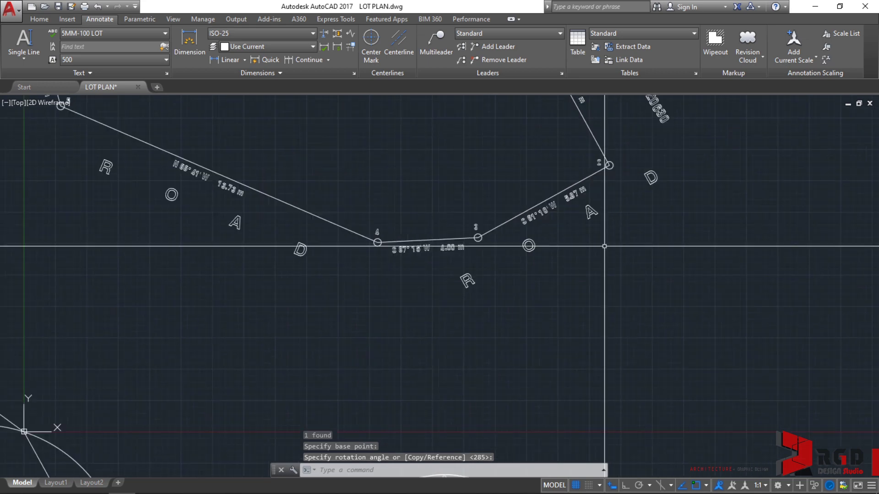
# Move the rotated ROAD text just outside the S 61° 10' W boundary line
pyautogui.click(530, 246)
pyautogui.write('M')
pyautogui.press('Return')
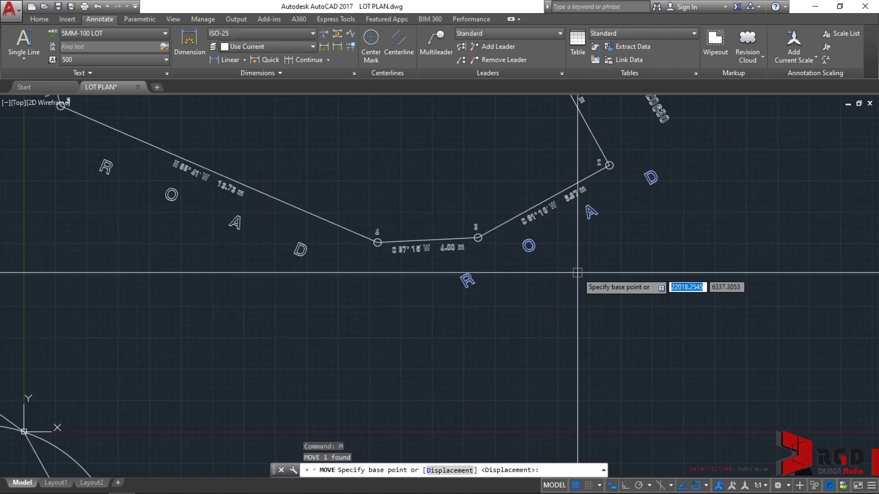
pyautogui.click(578, 274)
pyautogui.click(583, 297)
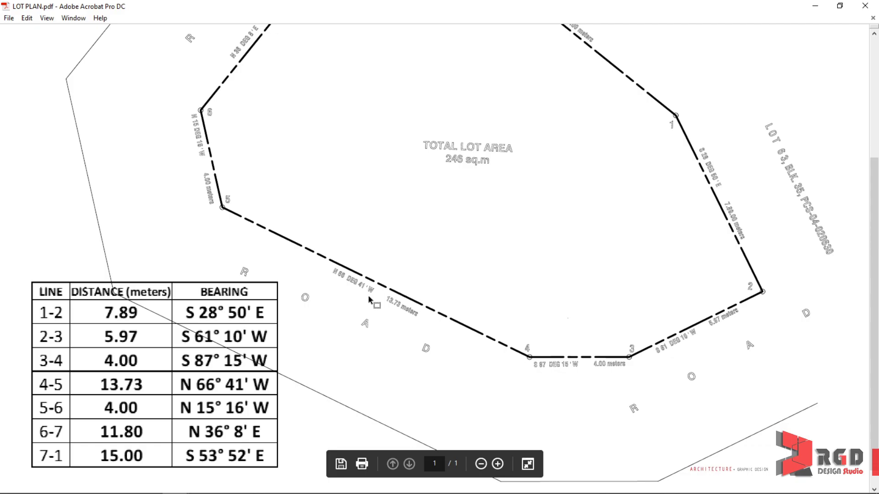
# Review LOT PLAN.pdf zoomed out, then return to the AutoCAD lot drawing
pyautogui.keyDown('ctrl'); pyautogui.scroll(-1, 369, 300); pyautogui.keyUp('ctrl')
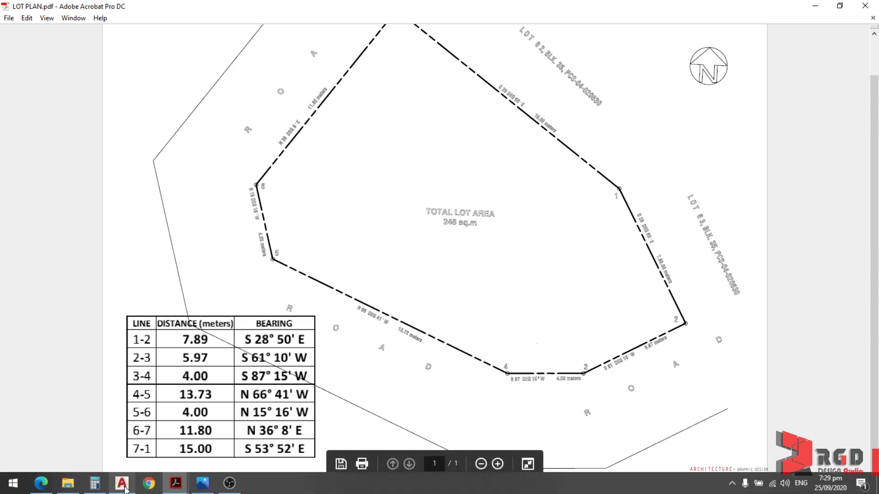
pyautogui.click(122, 485)
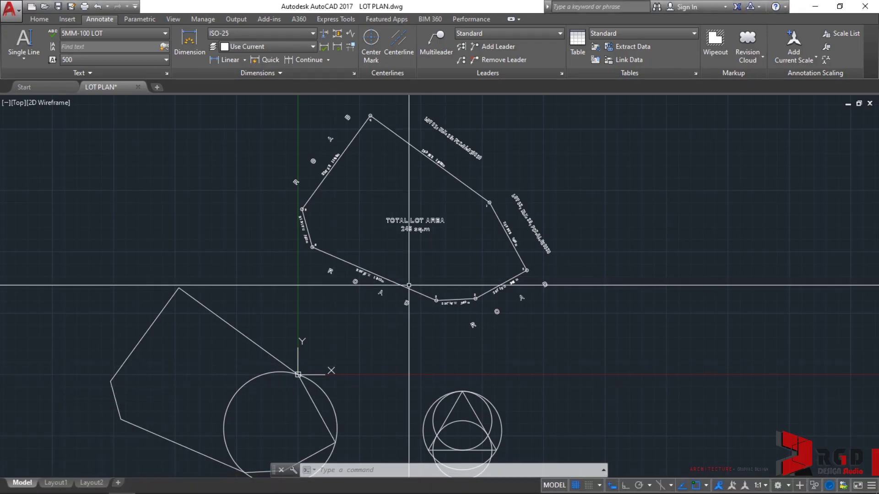
# Offset the lot boundary polyline 6000 units outward to form the road line
pyautogui.scroll(2, 409, 285)
pyautogui.click(439, 299)
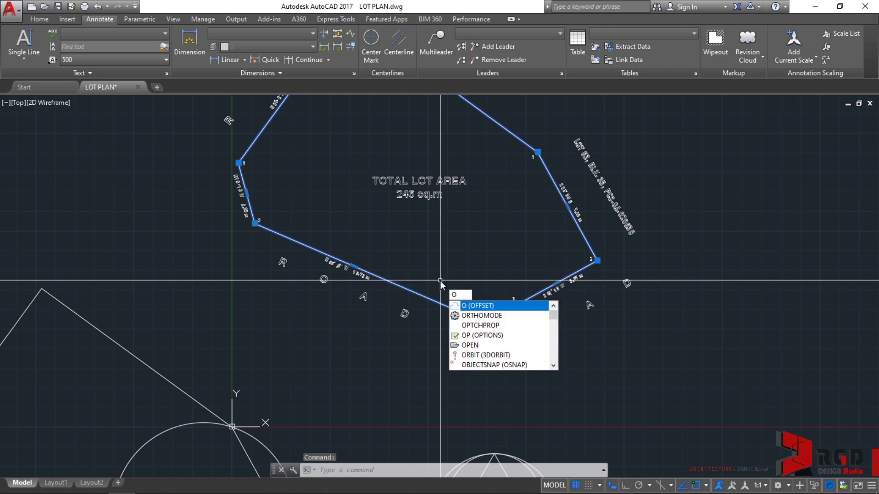
pyautogui.press('Return')
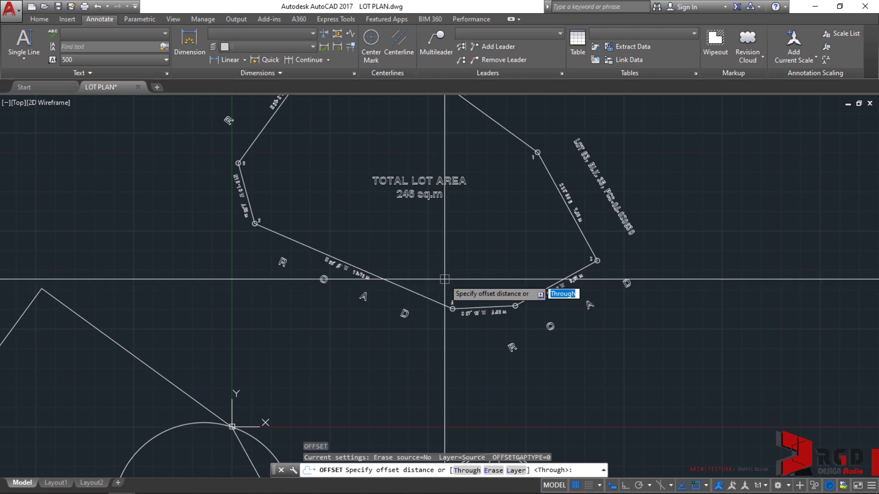
pyautogui.write('6000')
pyautogui.press('Return')
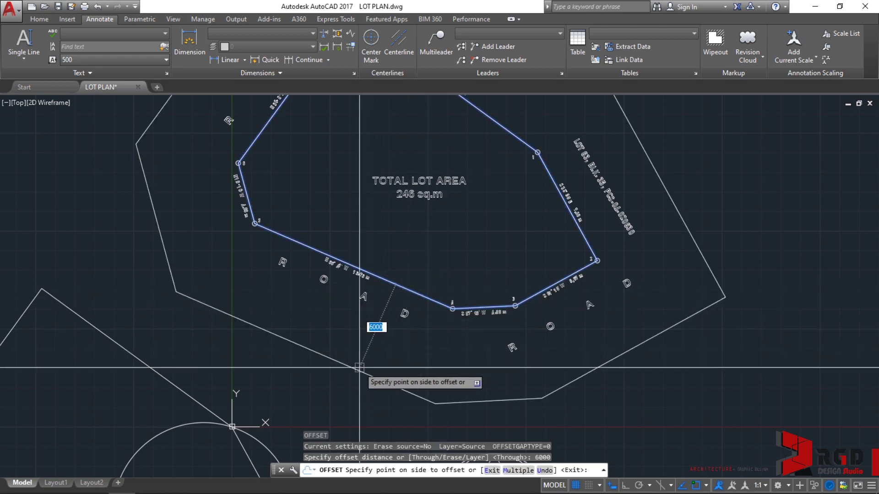
pyautogui.click(331, 395)
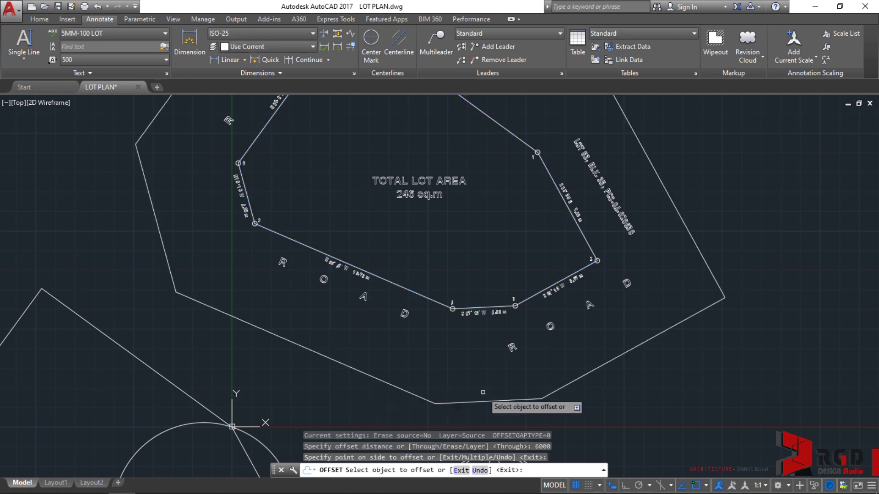
pyautogui.scroll(-4, 557, 361)
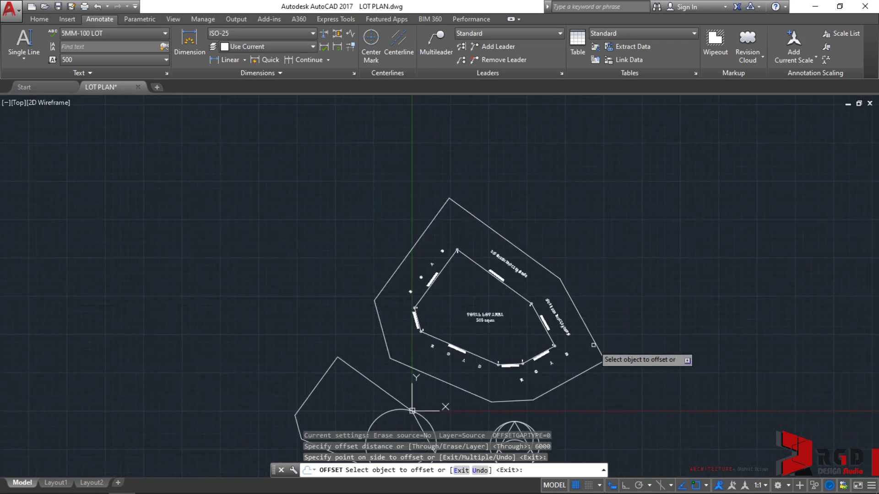
pyautogui.scroll(2, 597, 347)
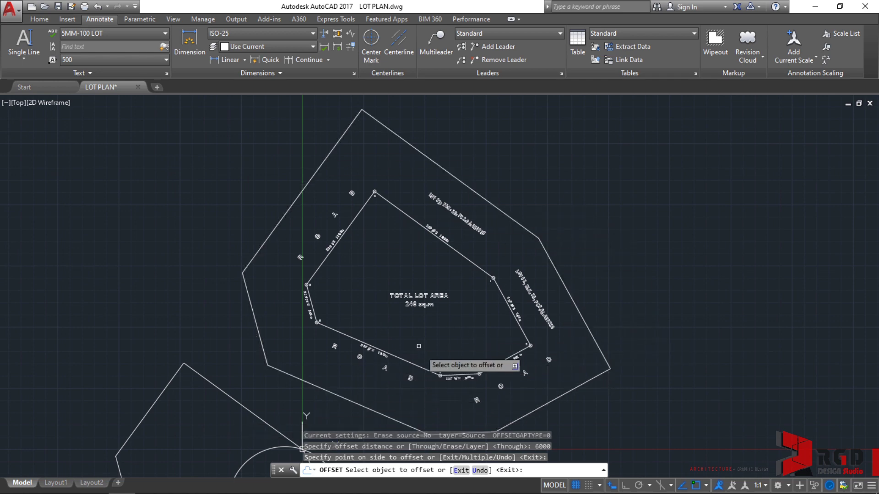
pyautogui.moveTo(168, 491)
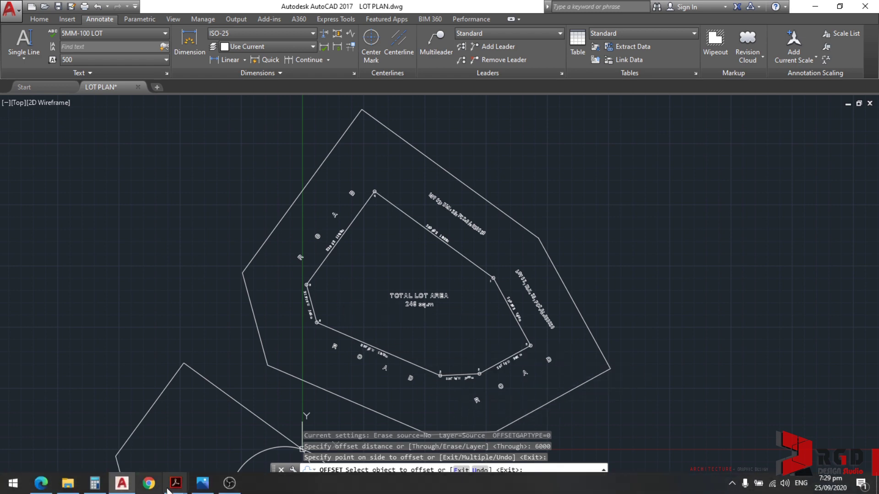
pyautogui.click(114, 428)
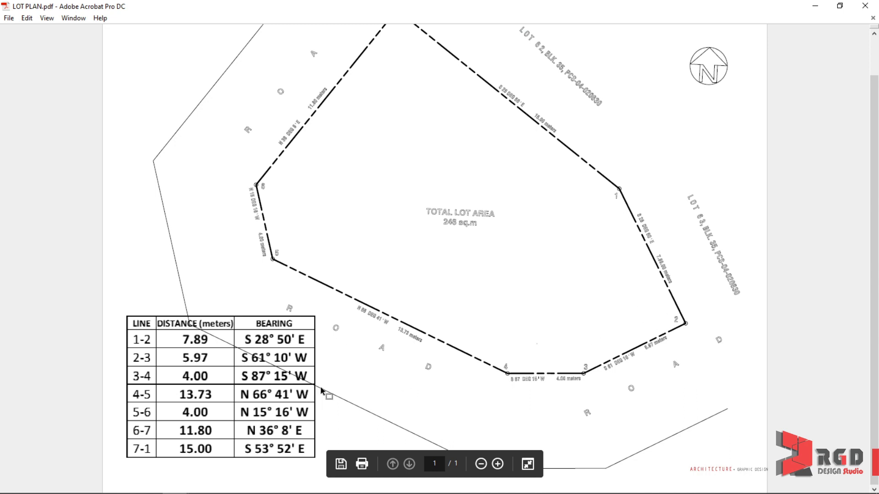
pyautogui.moveTo(204, 490)
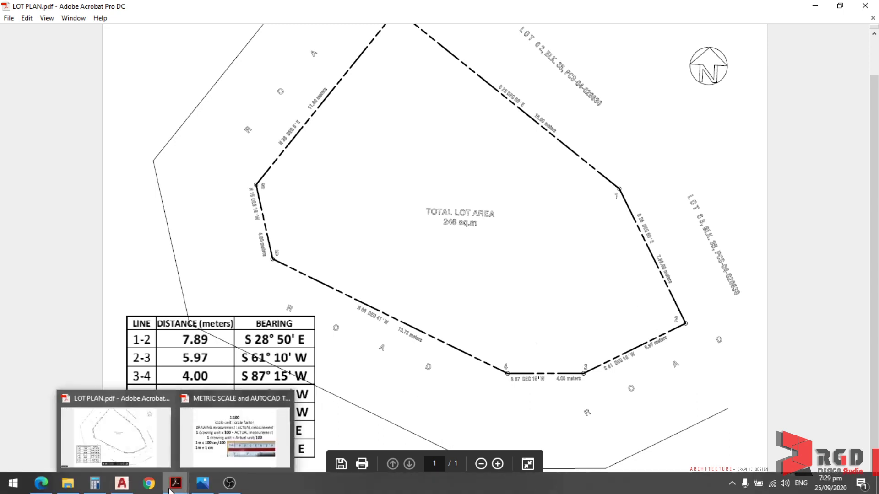
pyautogui.moveTo(122, 486)
pyautogui.click(128, 435)
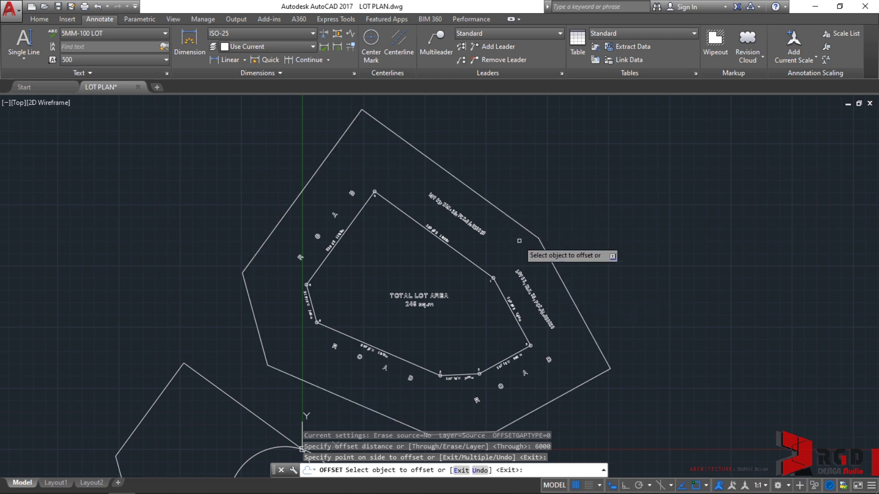
# Trim the offset road line beside LOT 62 and LOT 63, keeping only the road sides
pyautogui.press('Escape')
pyautogui.press('Escape')
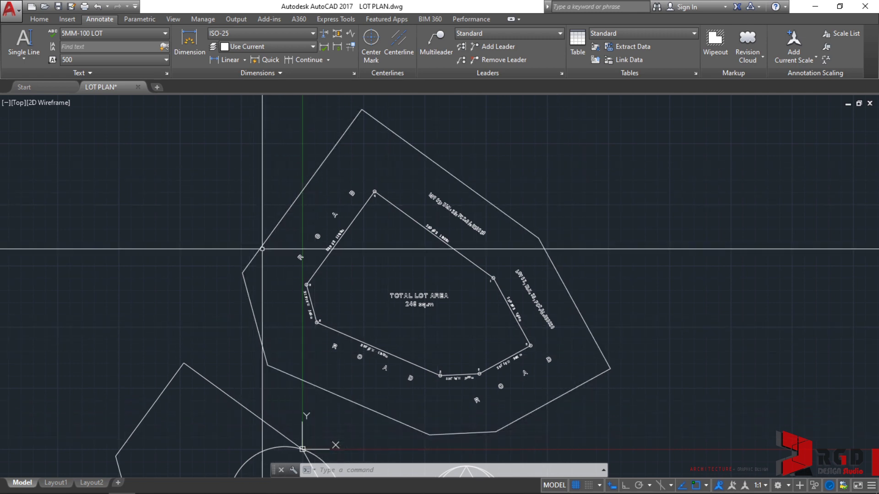
pyautogui.click(560, 394)
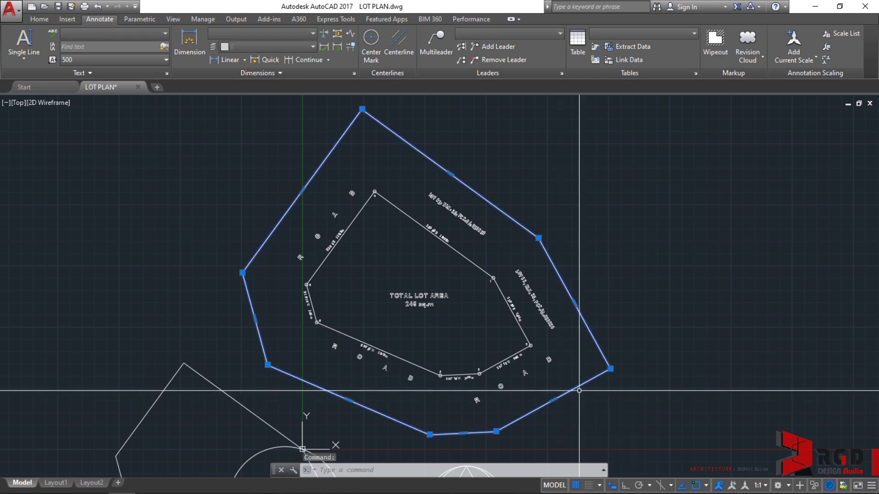
pyautogui.press('Escape')
pyautogui.press('Escape')
pyautogui.press('Escape')
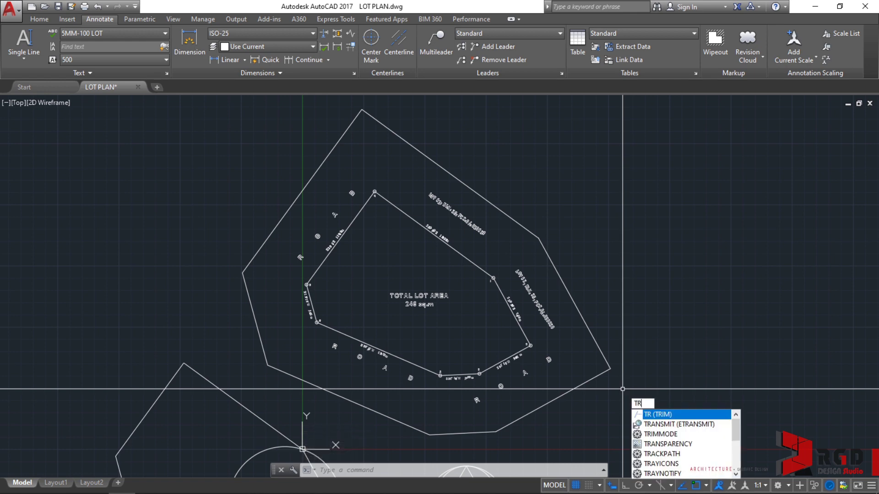
pyautogui.press('Return')
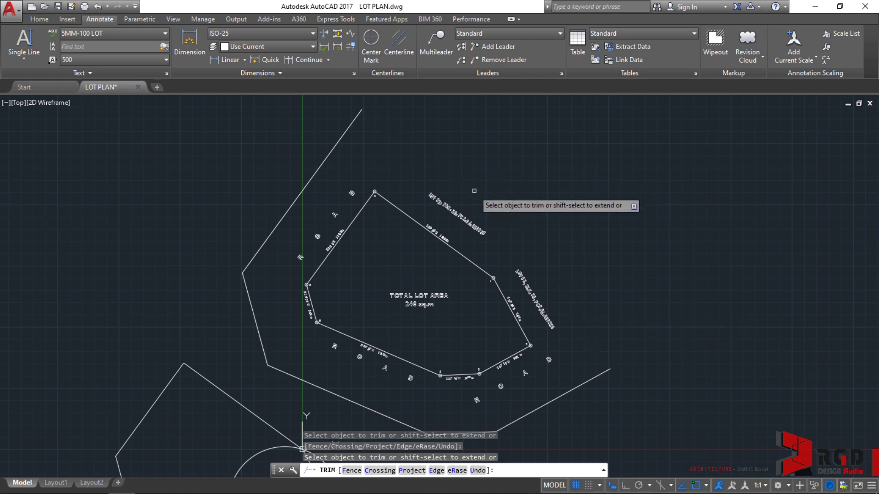
pyautogui.press('Escape')
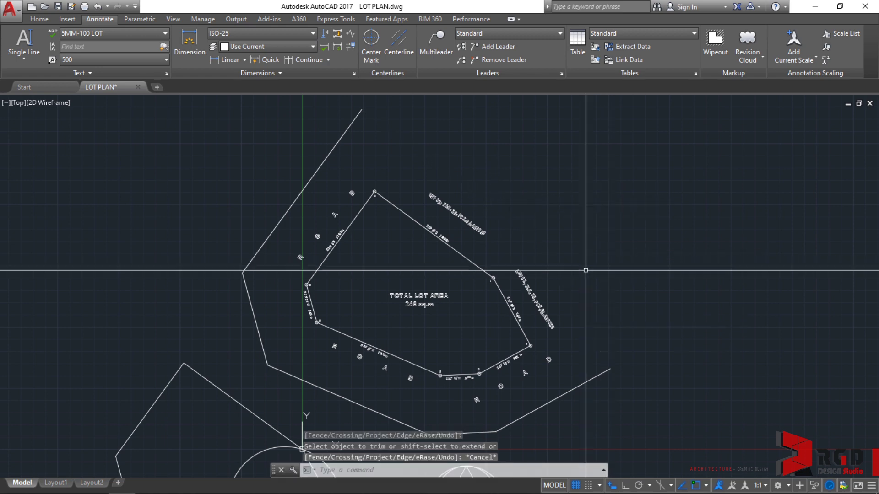
pyautogui.moveTo(529, 272); pyautogui.dragTo(595, 272, button='middle')
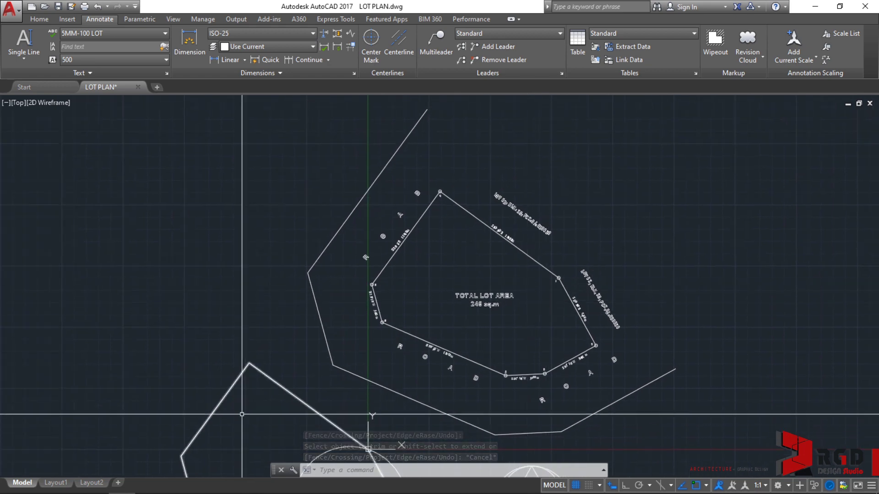
# Switch to Acrobat to view LOT PLAN.pdf and its bearing table
pyautogui.moveTo(135, 487)
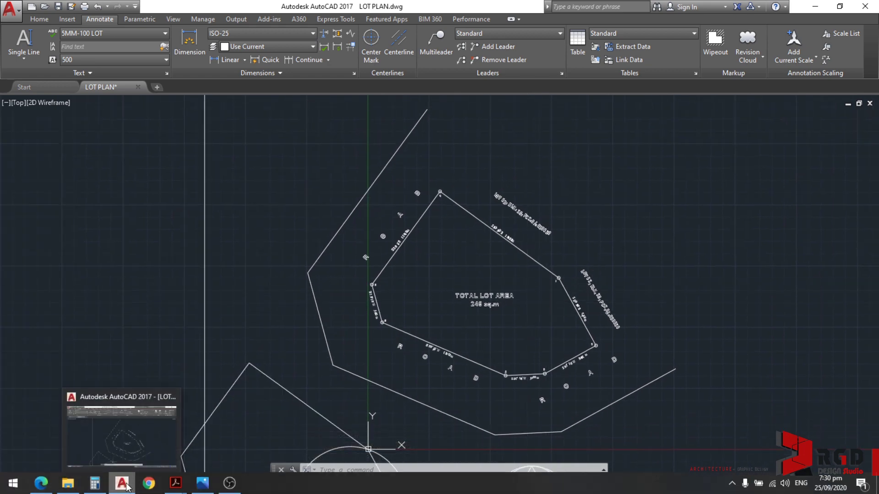
pyautogui.moveTo(176, 482)
pyautogui.click(134, 438)
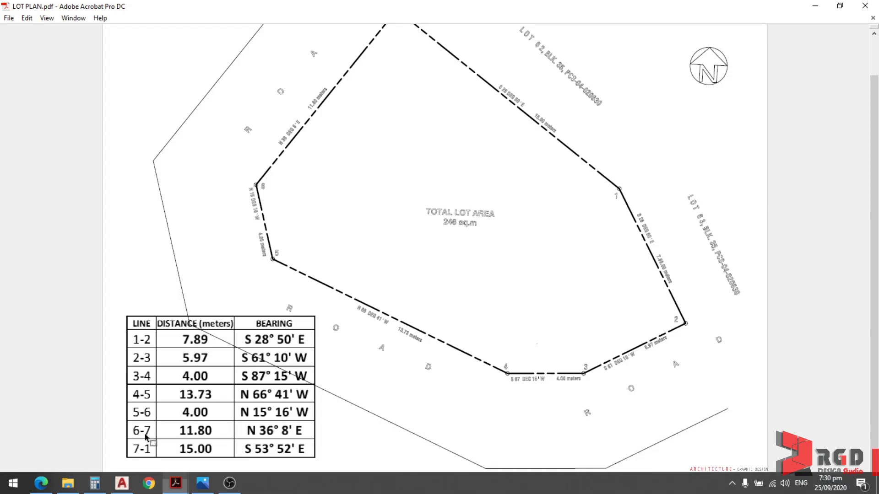